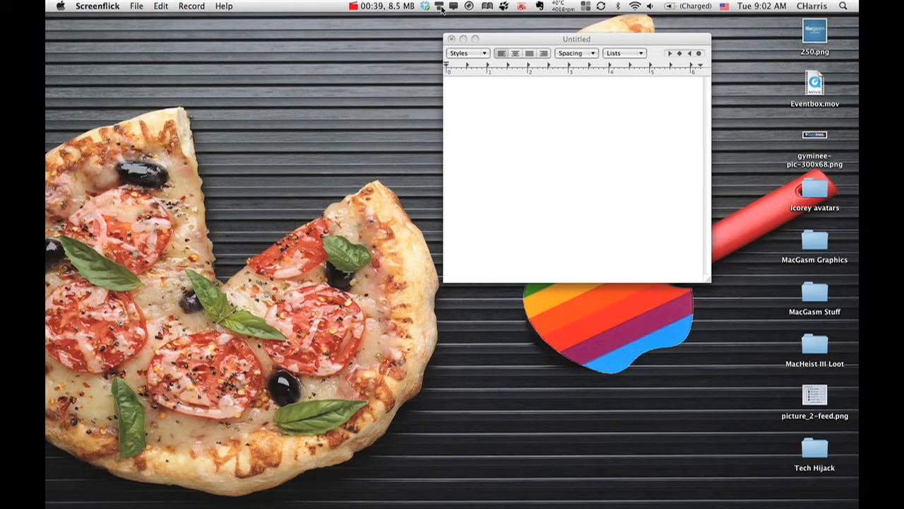
Step: Open the Typinator window, switch to the blank TextEdit document and expand the abbreviations dt and typicon on separate lines
{"action": "left_click", "coordinate": [440, 6]}
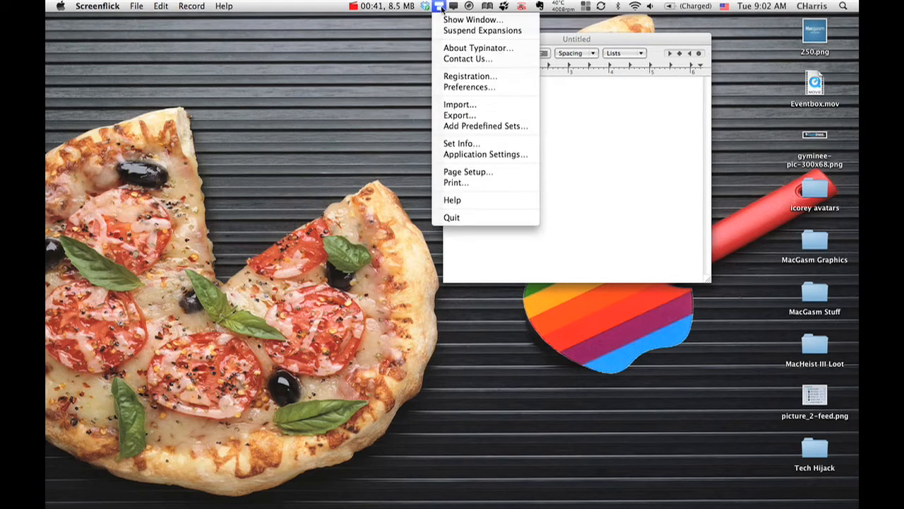
{"action": "left_click", "coordinate": [447, 21]}
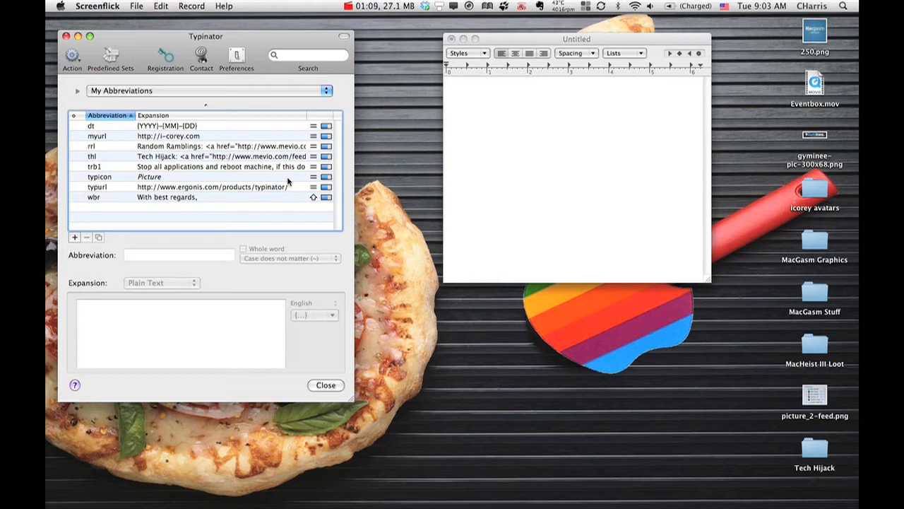
{"action": "left_click", "coordinate": [497, 127]}
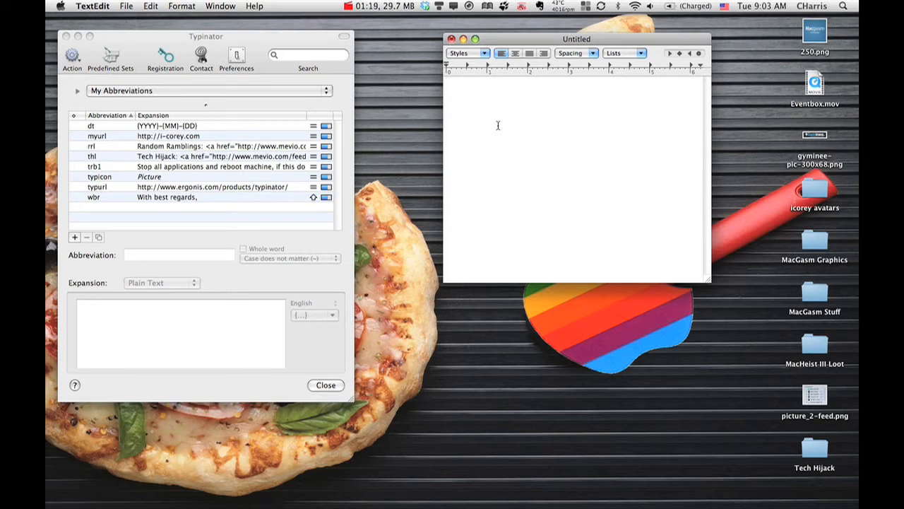
{"action": "type", "text": "dt"}
{"action": "key", "text": "Return"}
{"action": "type", "text": "typicon"}
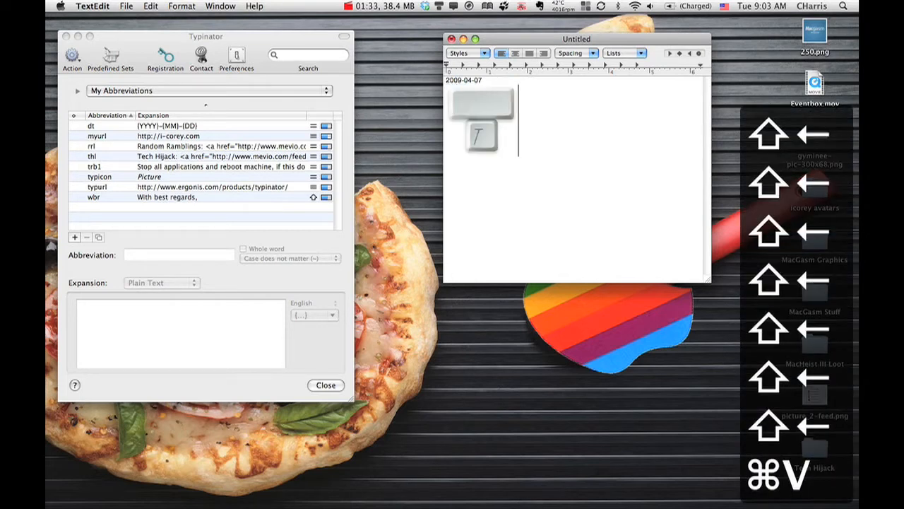
Step: Expand the abbreviation typurl on a new line below the picture and start another line
{"action": "key", "text": "Return"}
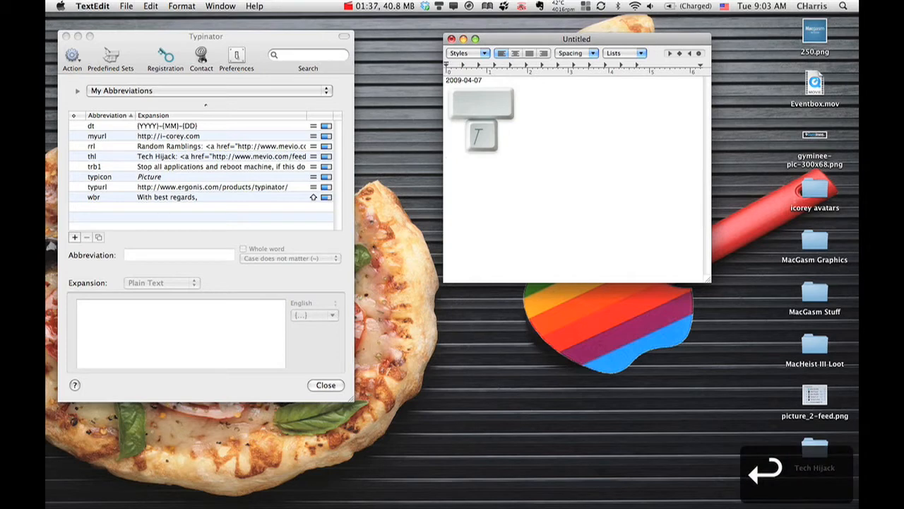
{"action": "type", "text": "typrul"}
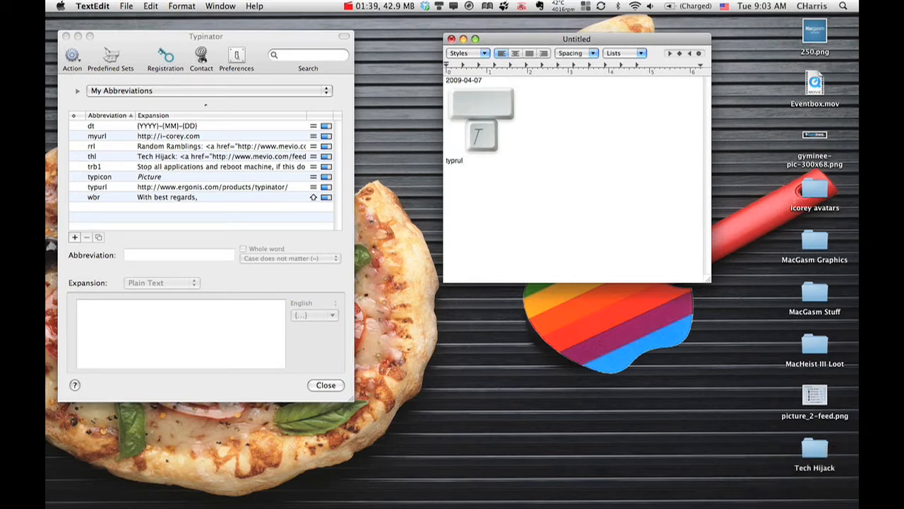
{"action": "key", "text": "BackSpace"}
{"action": "type", "text": "rl"}
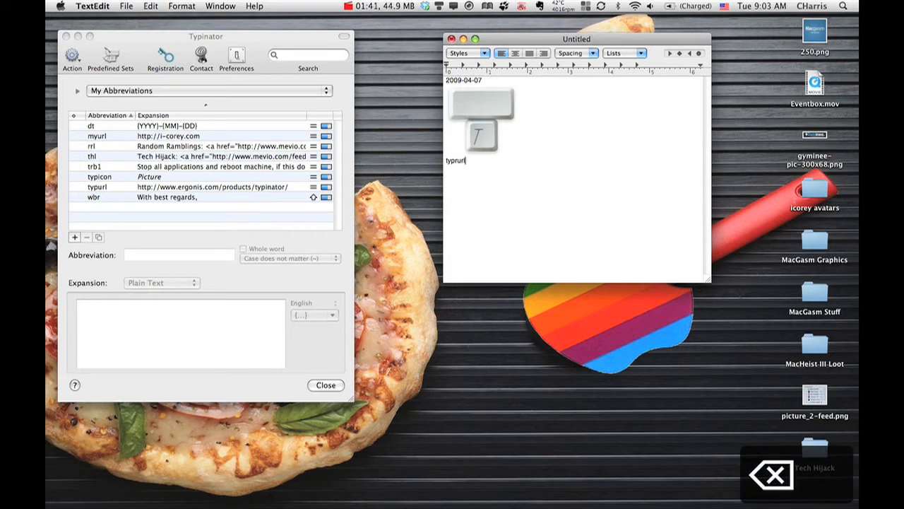
{"action": "key", "text": "BackSpace"}
{"action": "key", "text": "BackSpace"}
{"action": "key", "text": "BackSpace"}
{"action": "key", "text": "BackSpace"}
{"action": "type", "text": "url"}
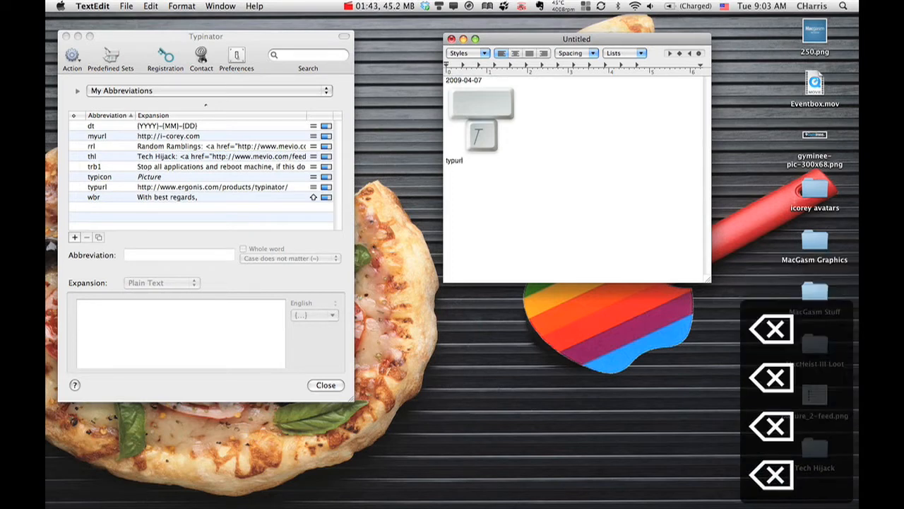
{"action": "key", "text": "Return"}
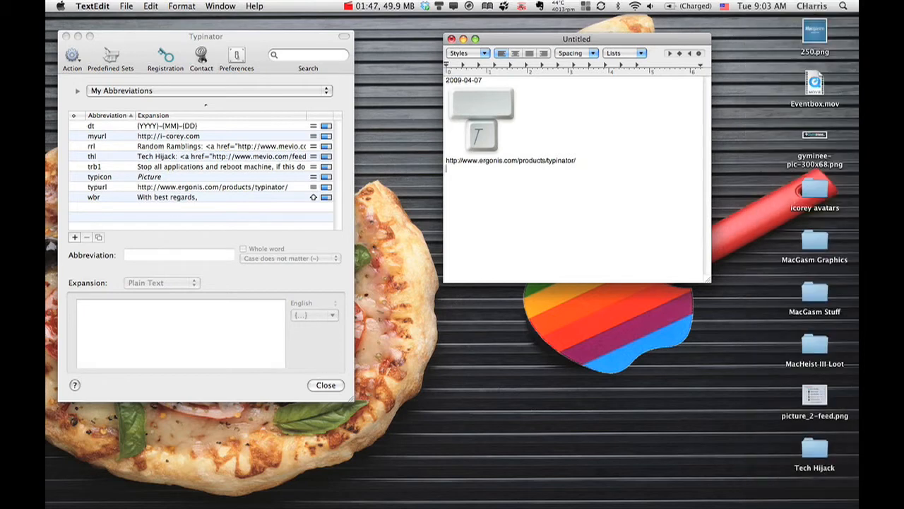
Step: Expand the abbreviation wbr below the product URL and clear the whole document
{"action": "type", "text": "wbr"}
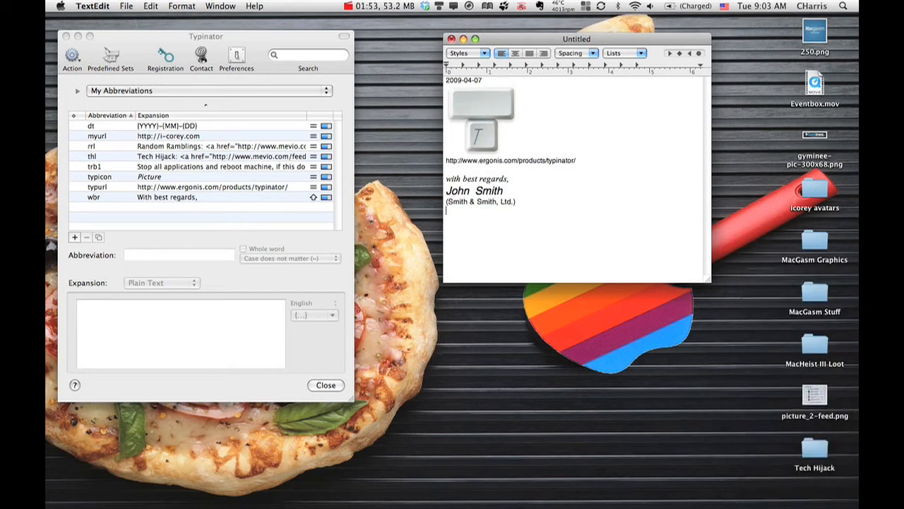
{"action": "key", "text": "super+a"}
{"action": "key", "text": "BackSpace"}
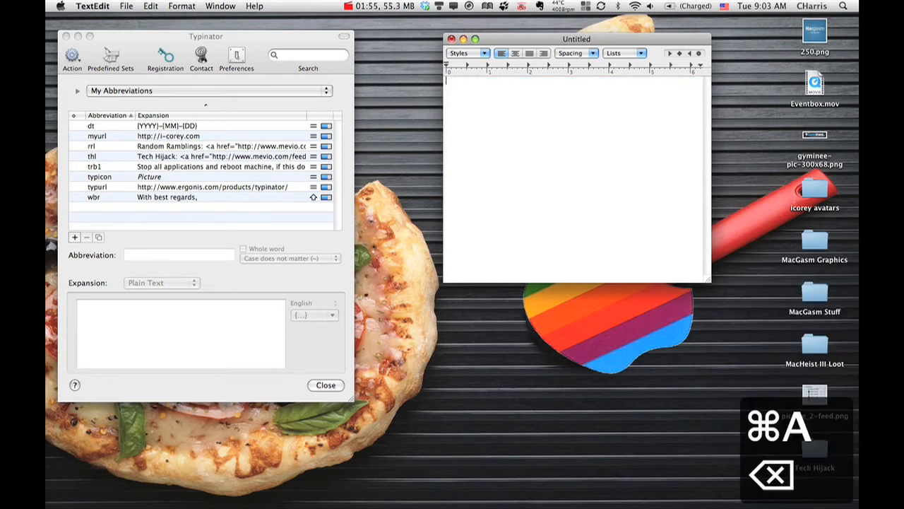
Step: Expand the abbreviation myurl on the first line of the empty document and start a new line
{"action": "type", "text": "myurl"}
{"action": "key", "text": "BackSpace"}
{"action": "key", "text": "BackSpace"}
{"action": "key", "text": "BackSpace"}
{"action": "key", "text": "BackSpace"}
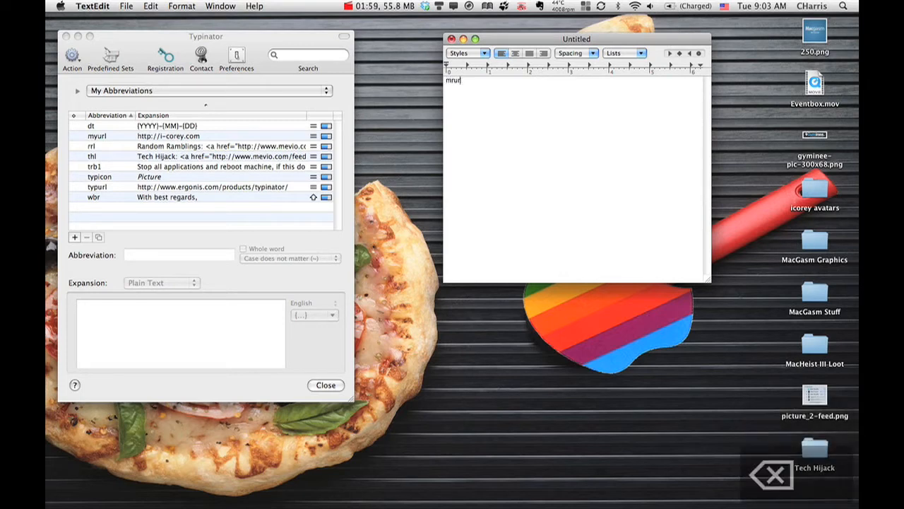
{"action": "type", "text": "yurl"}
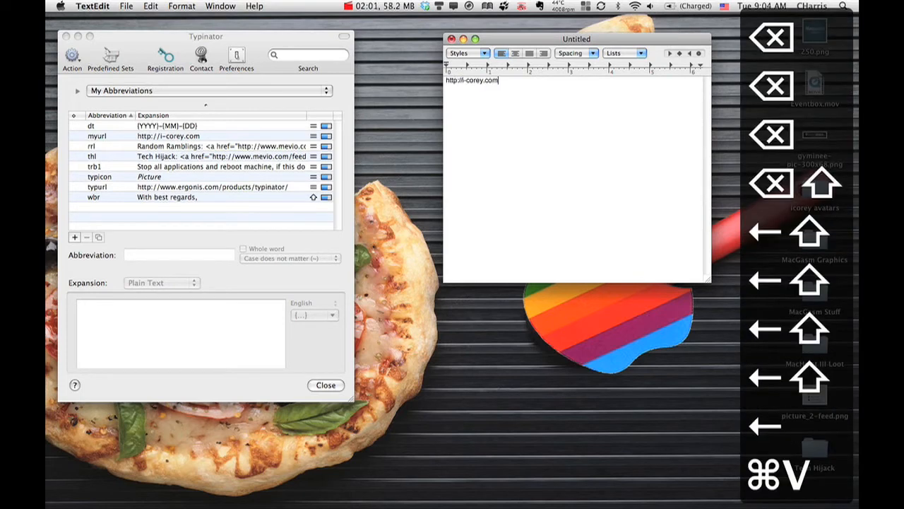
{"action": "key", "text": "Return"}
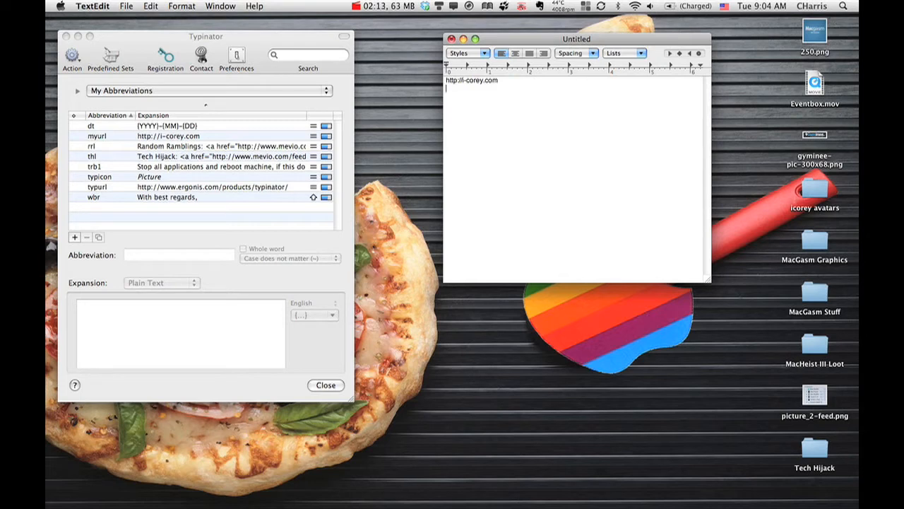
Step: Expand the abbreviations rrl and thl below the URL, separated by a blank line, and clear the document
{"action": "type", "text": "rrl"}
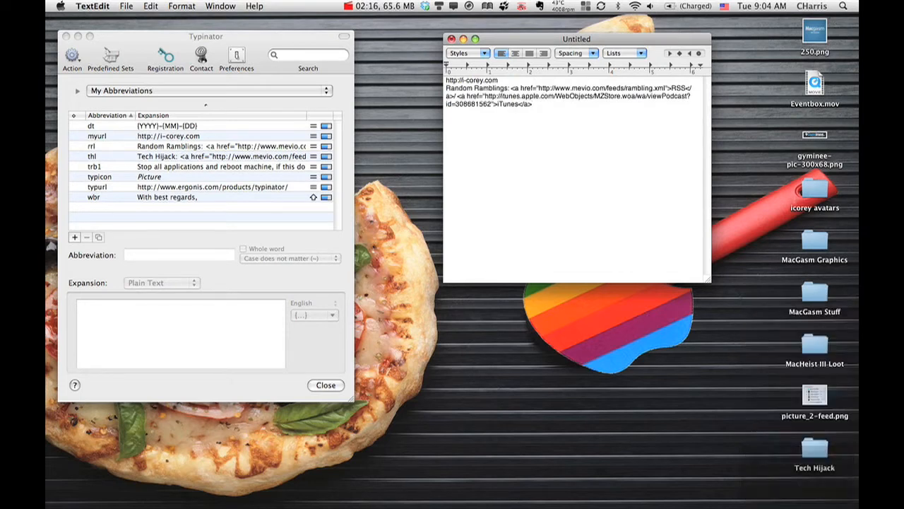
{"action": "key", "text": "Return"}
{"action": "key", "text": "Return"}
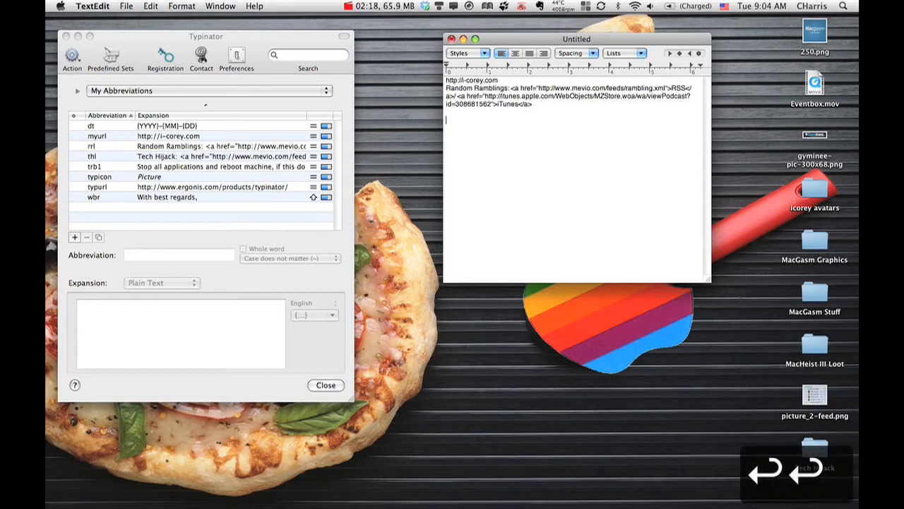
{"action": "type", "text": "thl"}
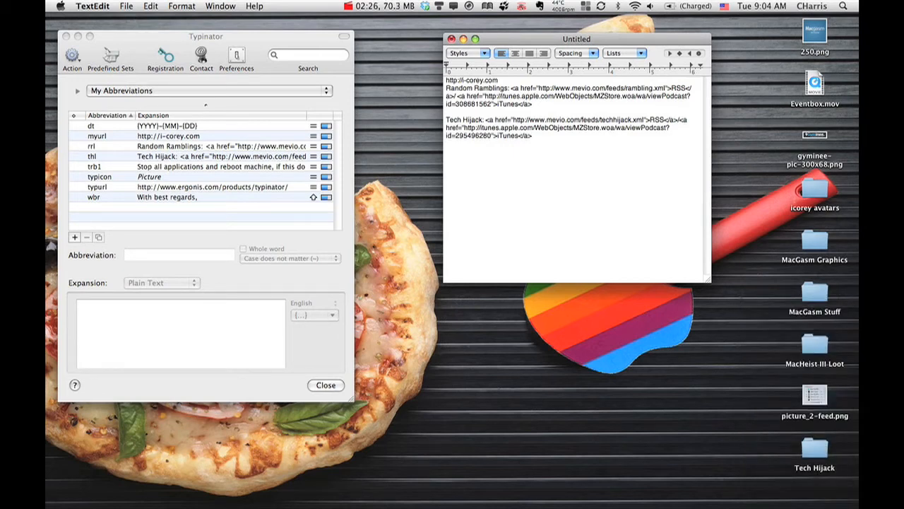
{"action": "key", "text": "cmd+a"}
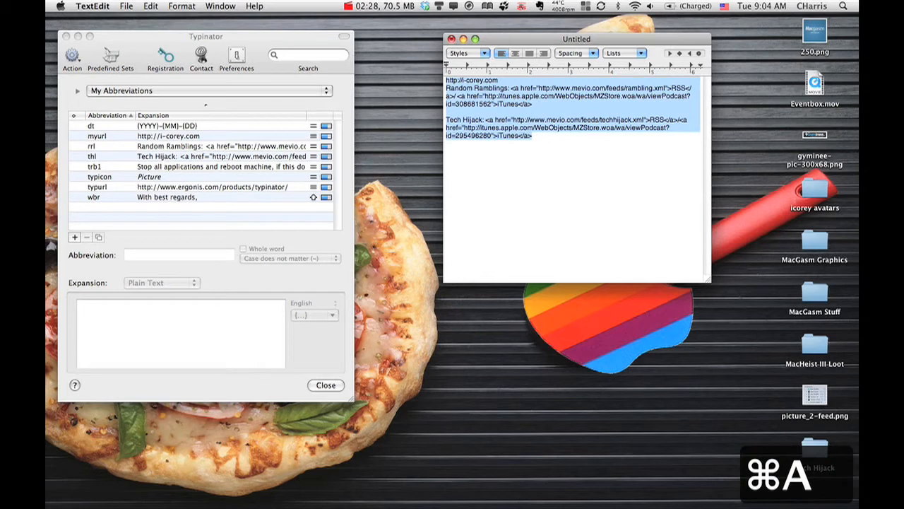
{"action": "key", "text": "BackSpace"}
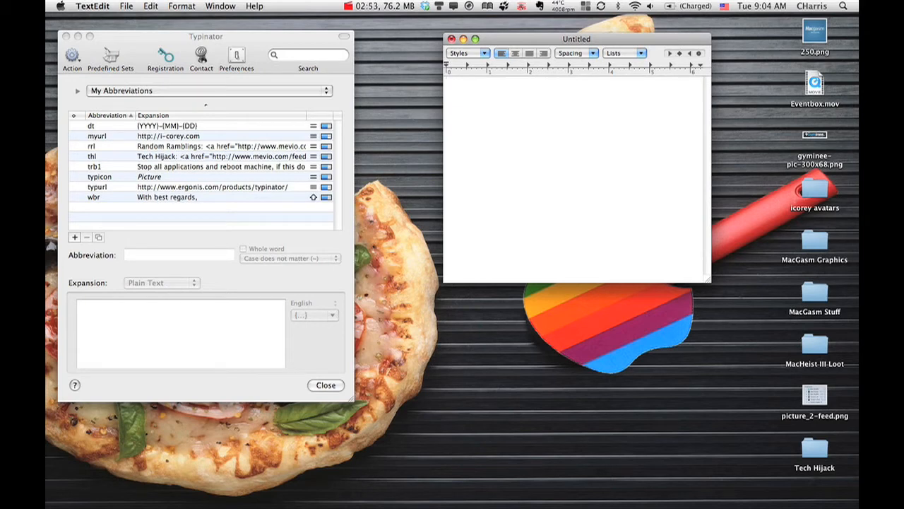
Step: Select the trb1 entry in Typinator, expand trb1 in the TextEdit document and clear the text
{"action": "left_click", "coordinate": [233, 168]}
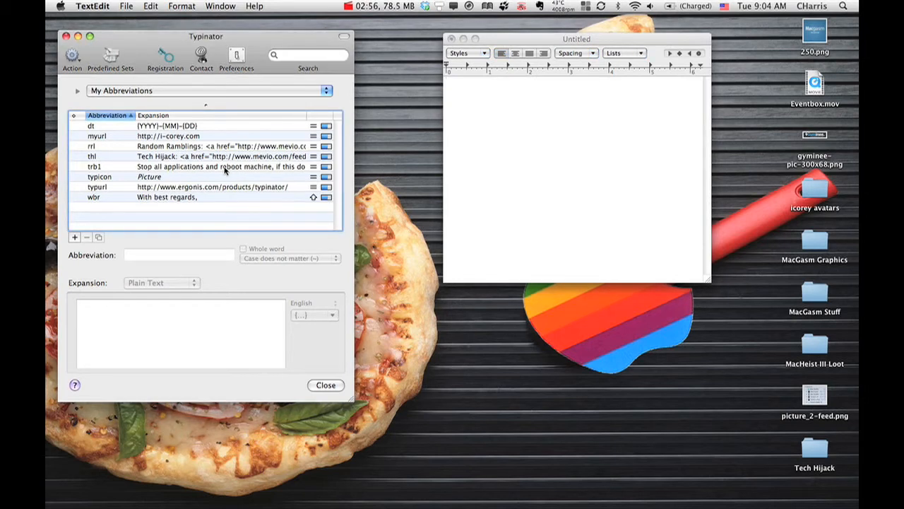
{"action": "left_click", "coordinate": [224, 170]}
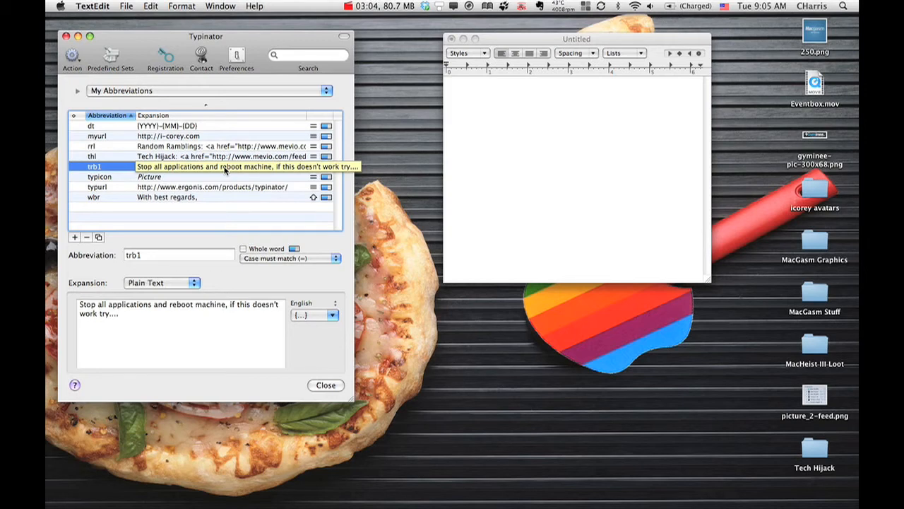
{"action": "left_click", "coordinate": [498, 145]}
{"action": "type", "text": "trb1"}
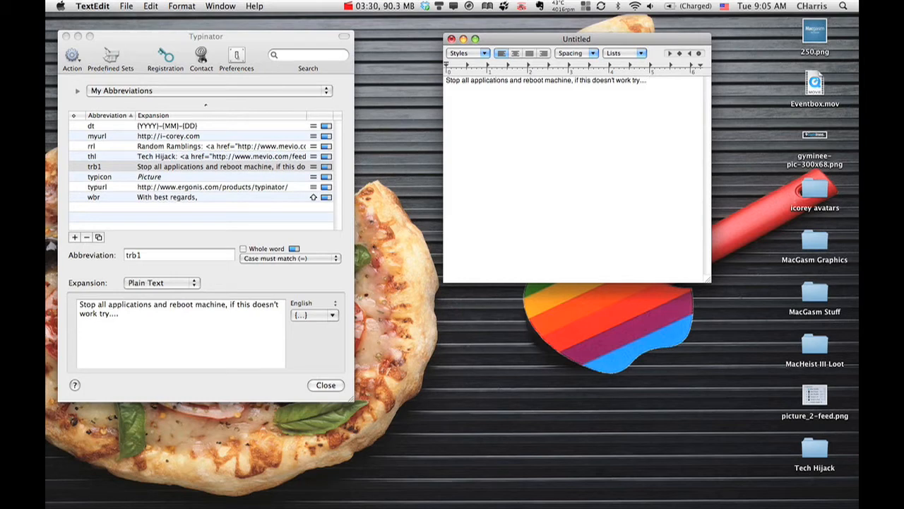
{"action": "key", "text": "super+a"}
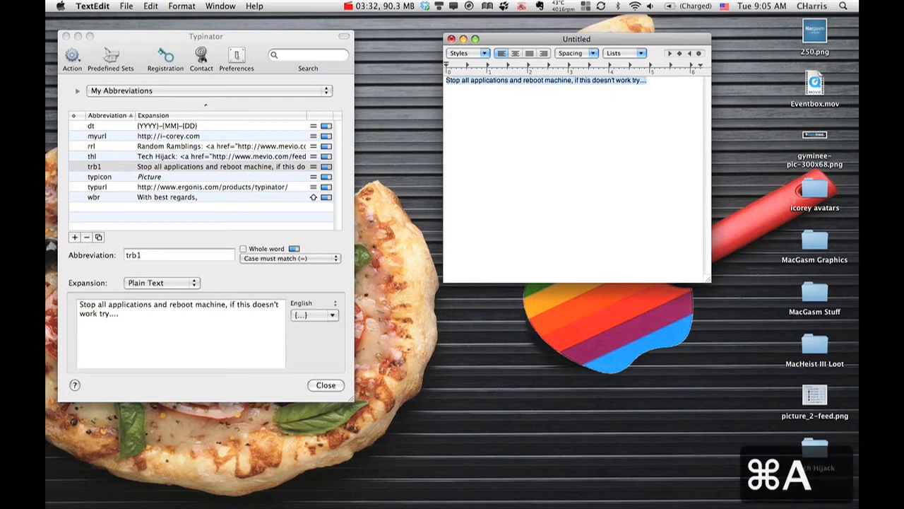
{"action": "key", "text": "BackSpace"}
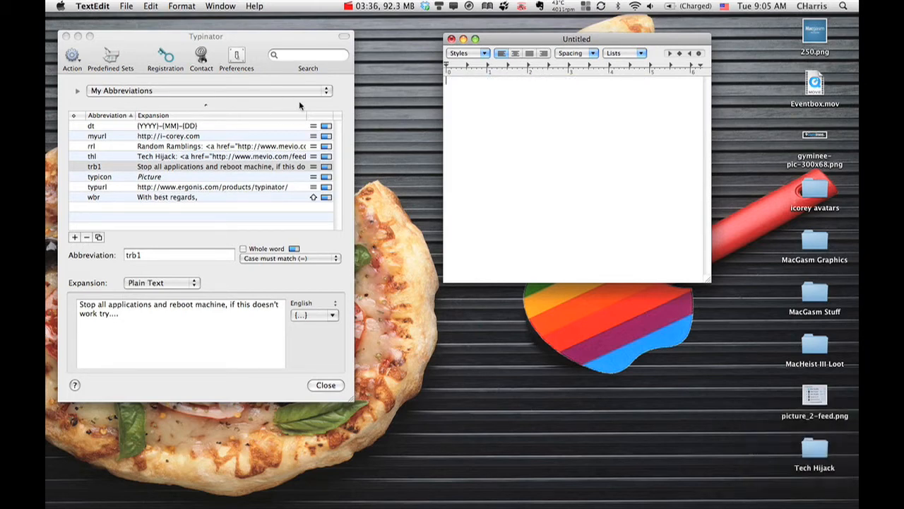
{"action": "left_click", "coordinate": [328, 92]}
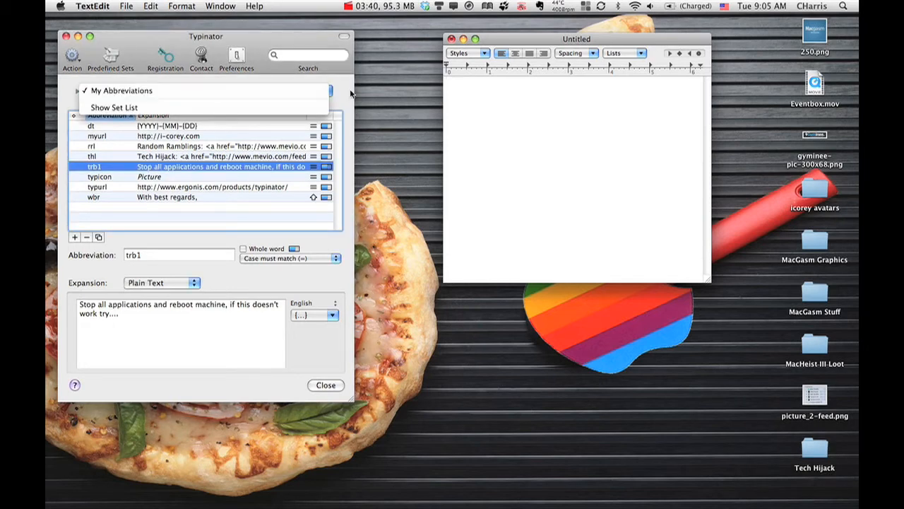
{"action": "left_click", "coordinate": [351, 93]}
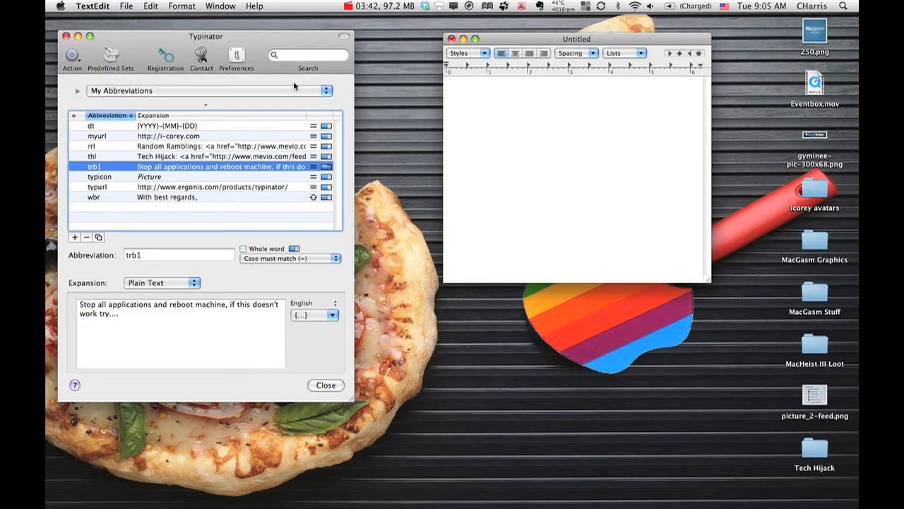
{"action": "left_click", "coordinate": [73, 56]}
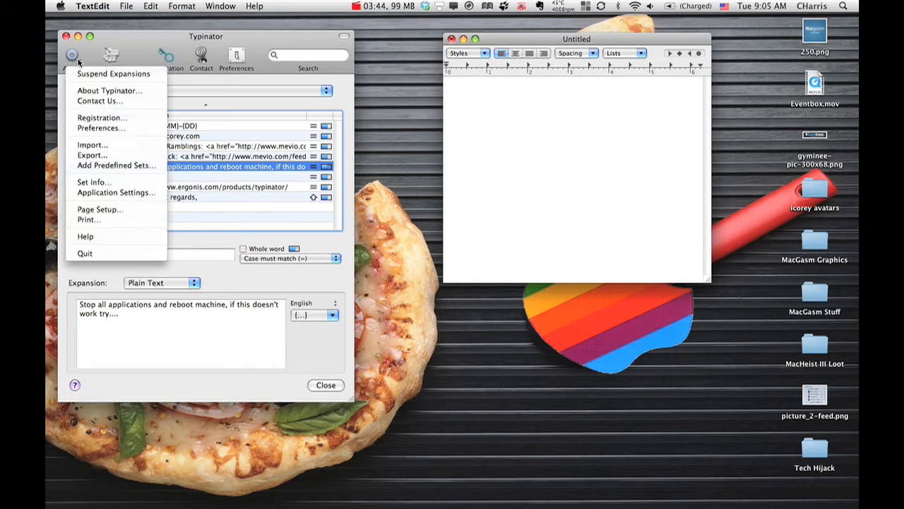
{"action": "left_click", "coordinate": [203, 62]}
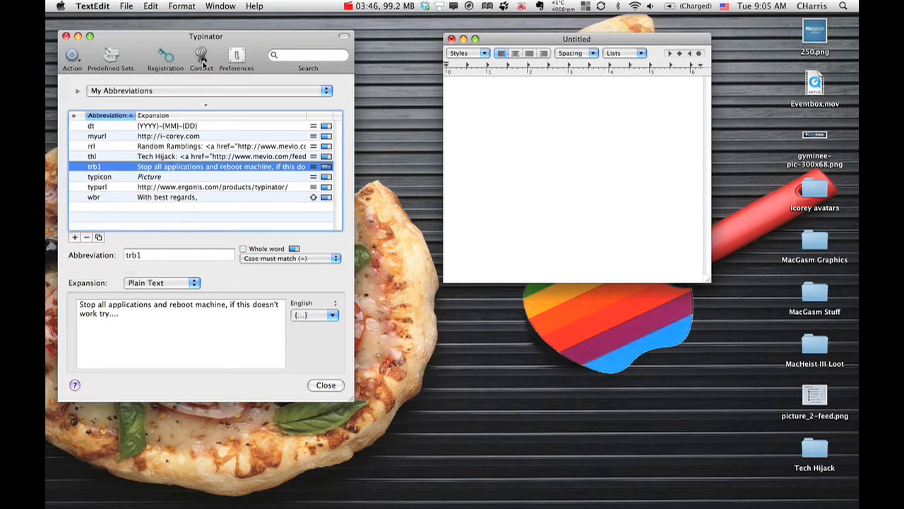
Step: Add a new entry to the My Abbreviations set in Typinator with the abbreviation setup1
{"action": "left_click", "coordinate": [74, 237]}
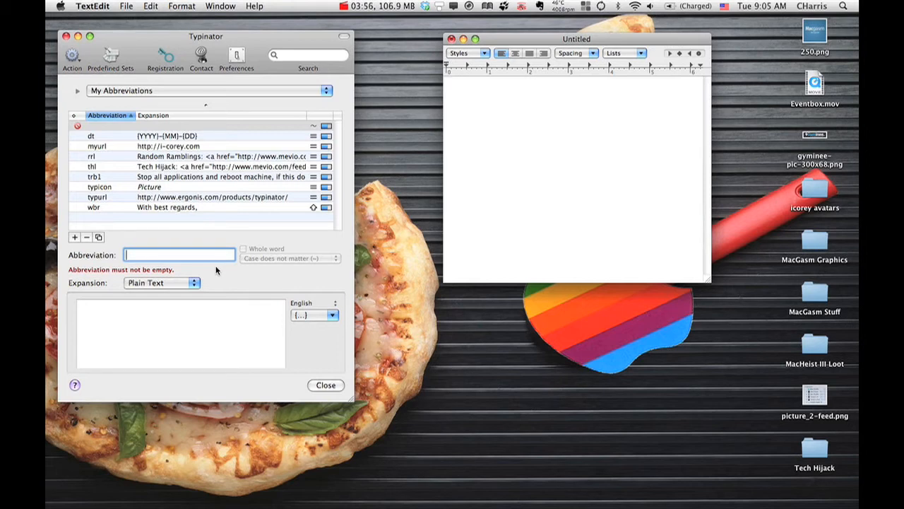
{"action": "type", "text": "setup"}
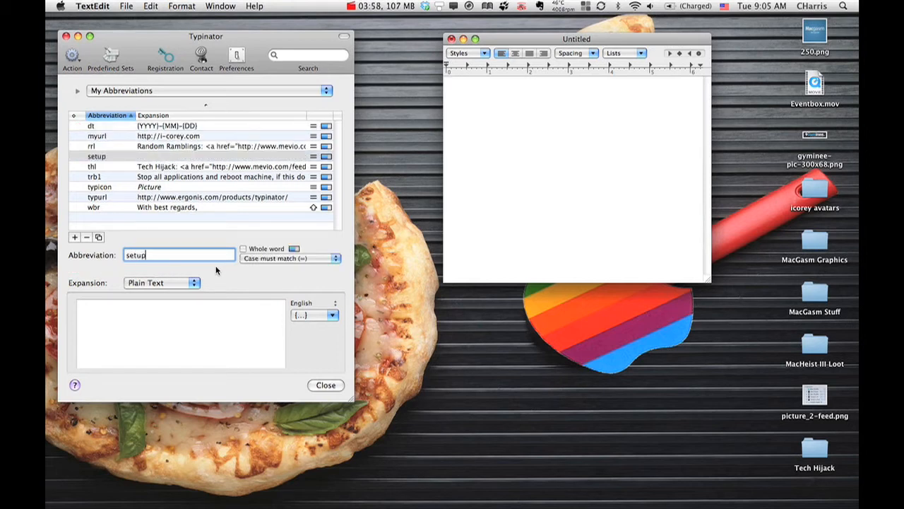
{"action": "type", "text": "1"}
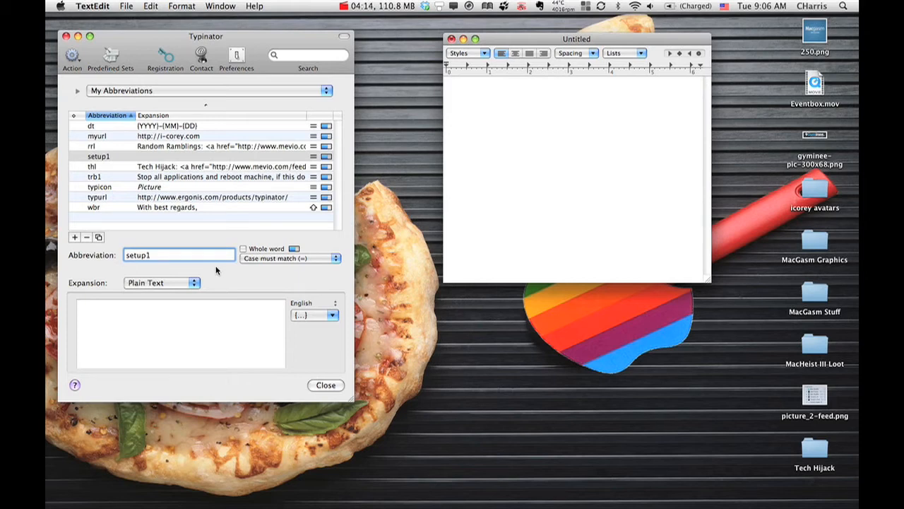
{"action": "key", "text": "Tab"}
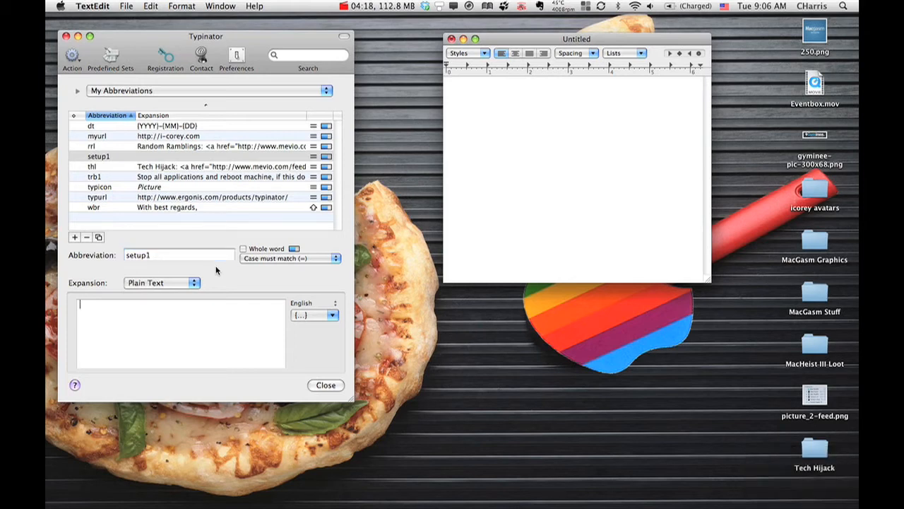
Step: Enter "quit all apps, Install software, and make your abbreviations." as the plain-text expansion for setup1
{"action": "type", "text": "quit all a"}
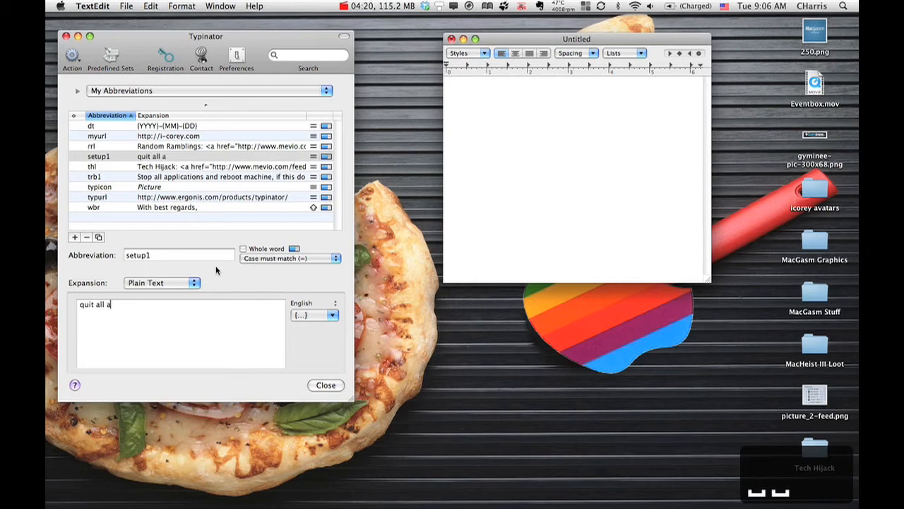
{"action": "type", "text": "pps, I"}
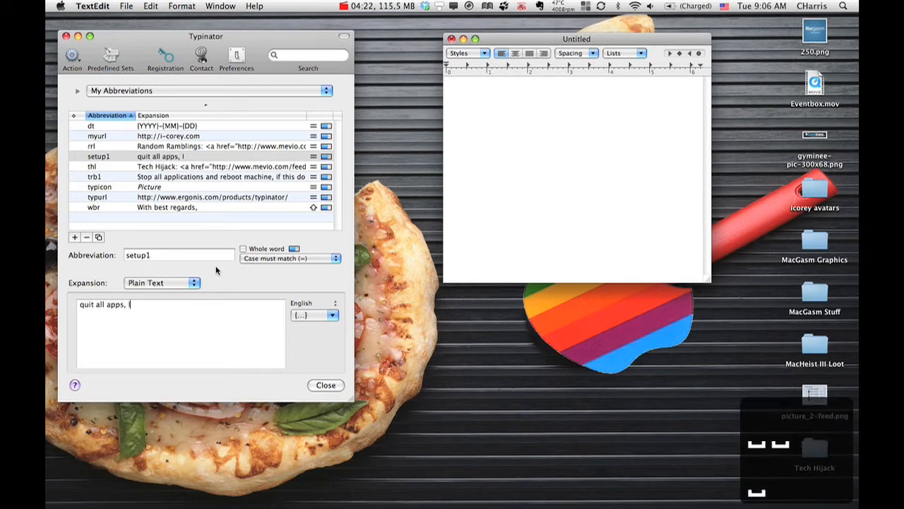
{"action": "type", "text": "nstall softw"}
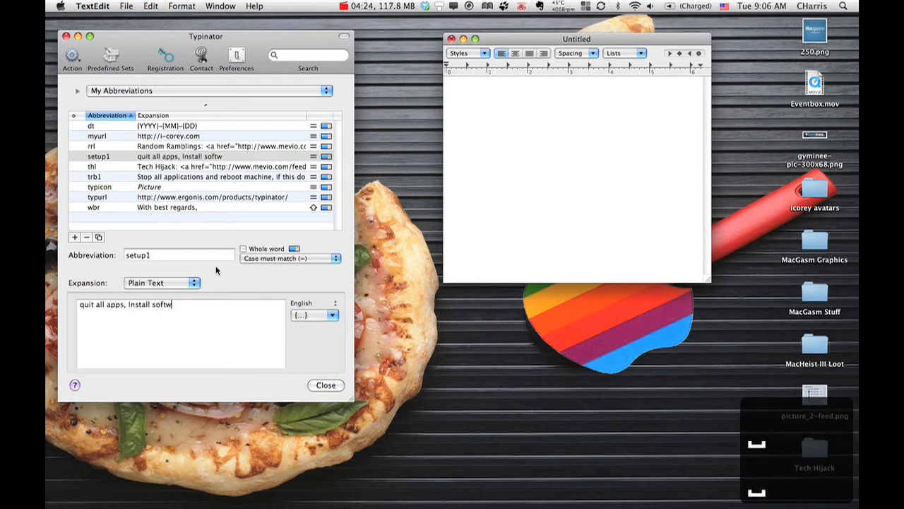
{"action": "type", "text": "are, an"}
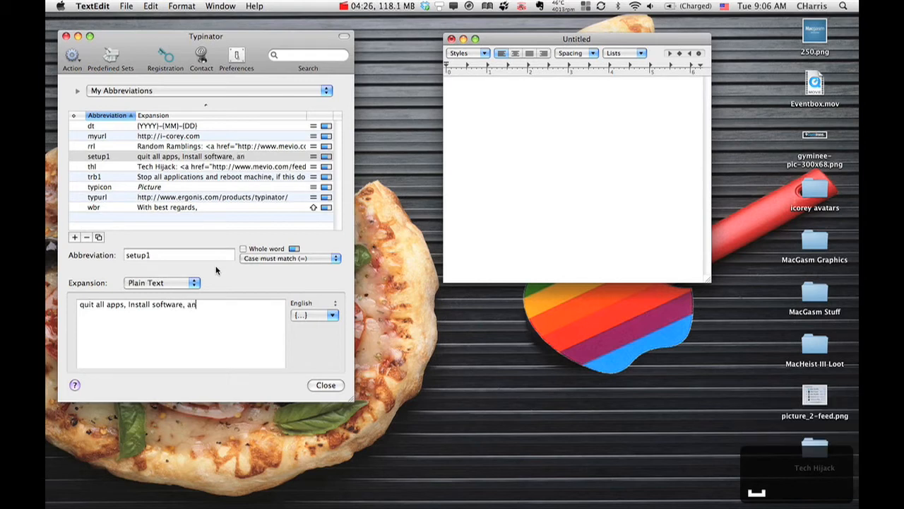
{"action": "type", "text": "d make your a"}
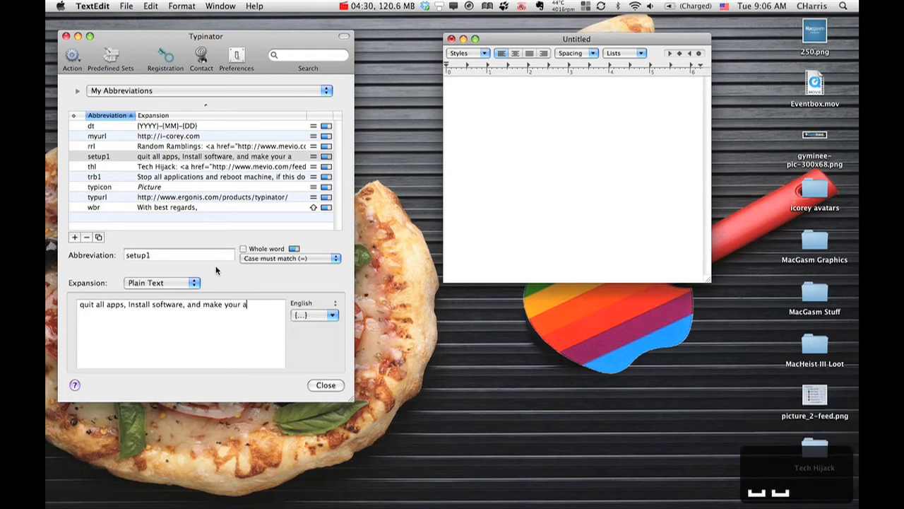
{"action": "type", "text": "bbreviations."}
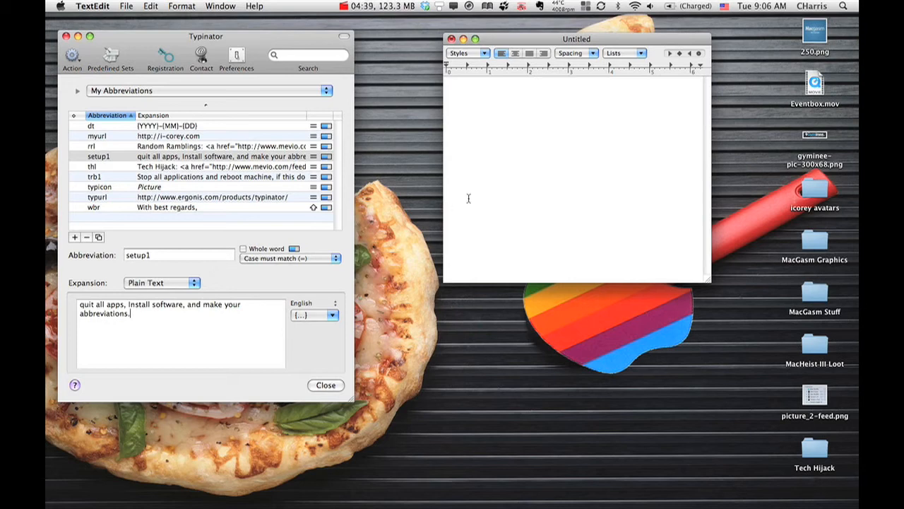
Step: Expand the new abbreviation setup1 in the empty TextEdit document and clear the text
{"action": "left_click", "coordinate": [486, 180]}
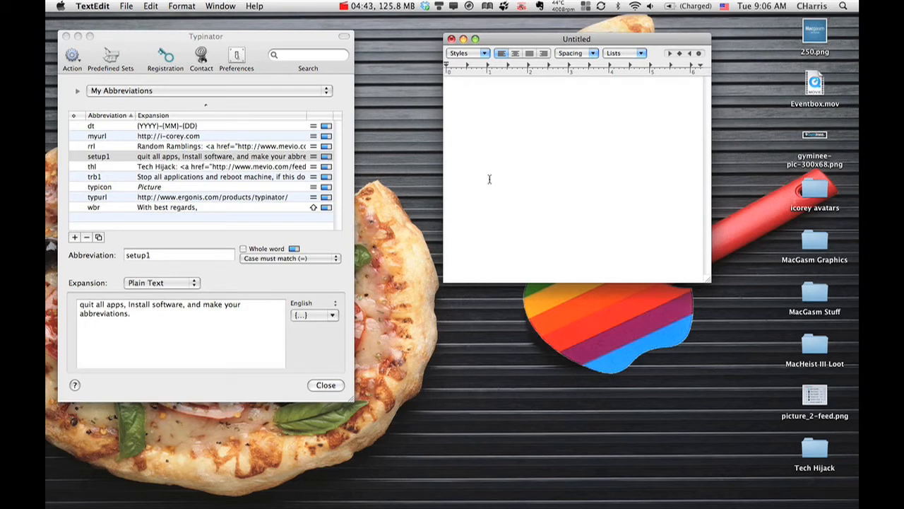
{"action": "type", "text": "setup1"}
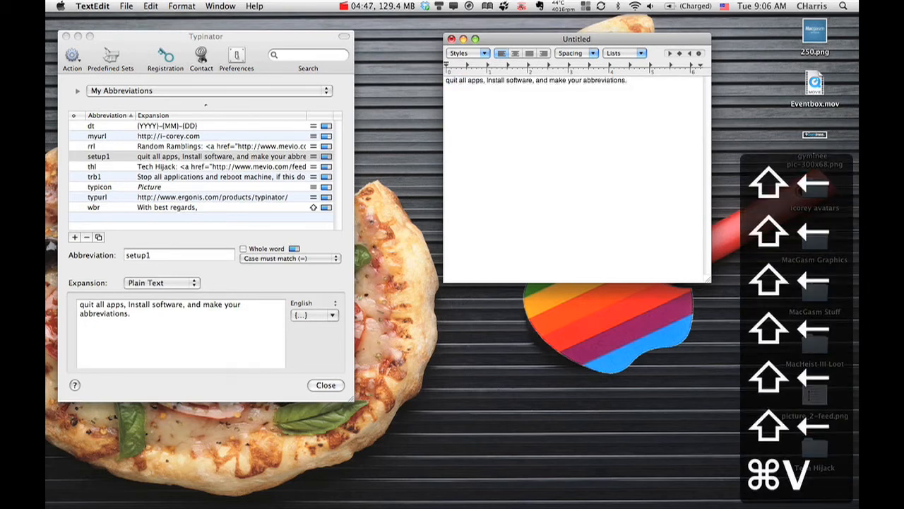
{"action": "key", "text": "super+a"}
{"action": "key", "text": "BackSpace"}
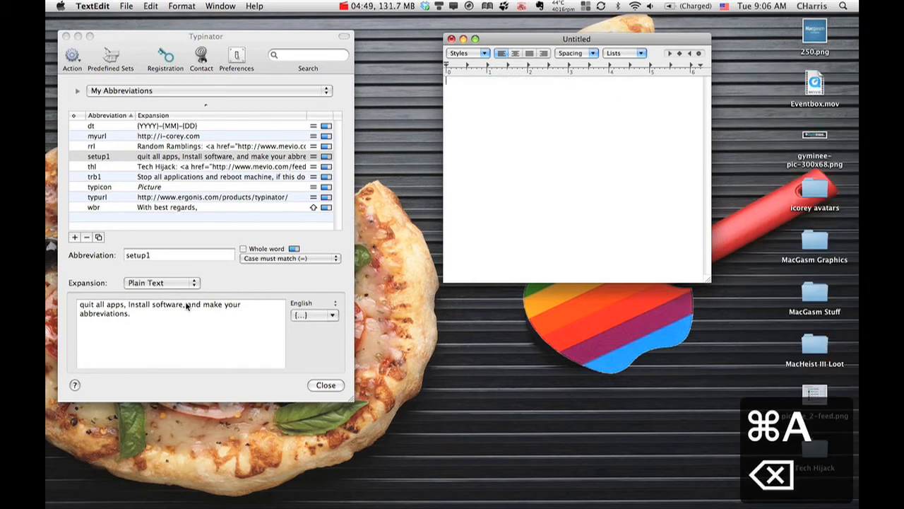
Step: Shorten the abbreviation to setup in Typinator and expand it in TextEdit after the words "come over and help me with this"
{"action": "left_click", "coordinate": [162, 254]}
{"action": "key", "text": "BackSpace"}
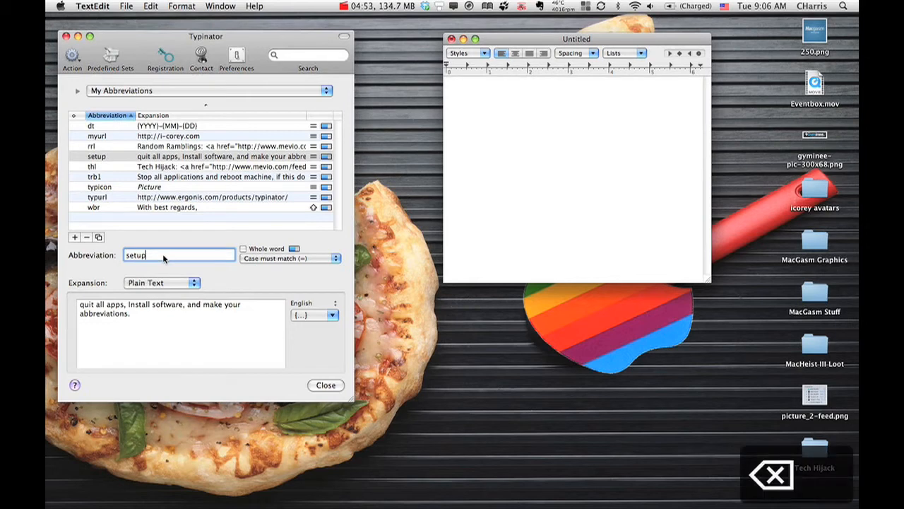
{"action": "left_click", "coordinate": [484, 92]}
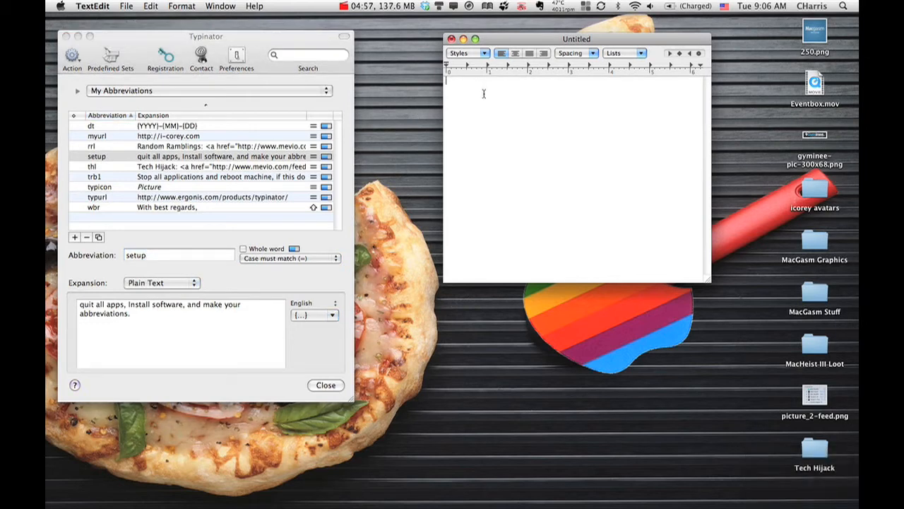
{"action": "type", "text": "dome over and "}
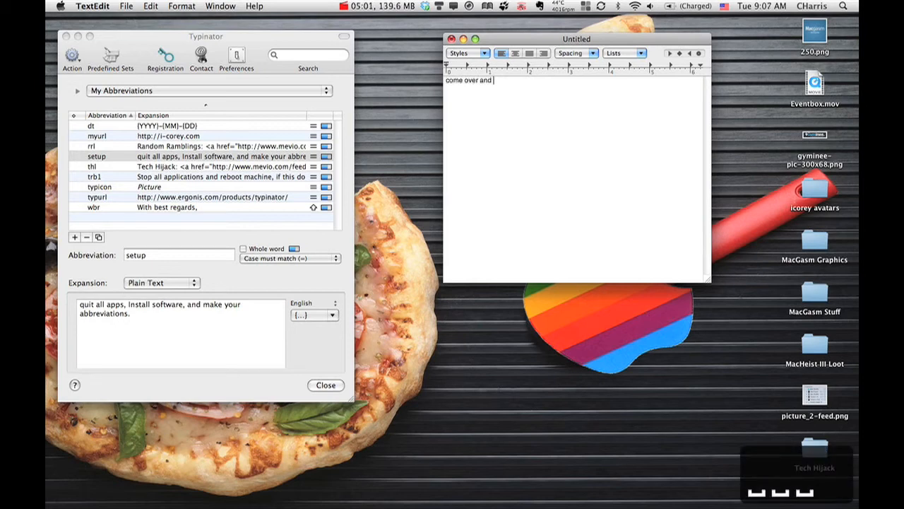
{"action": "type", "text": "help me with this "}
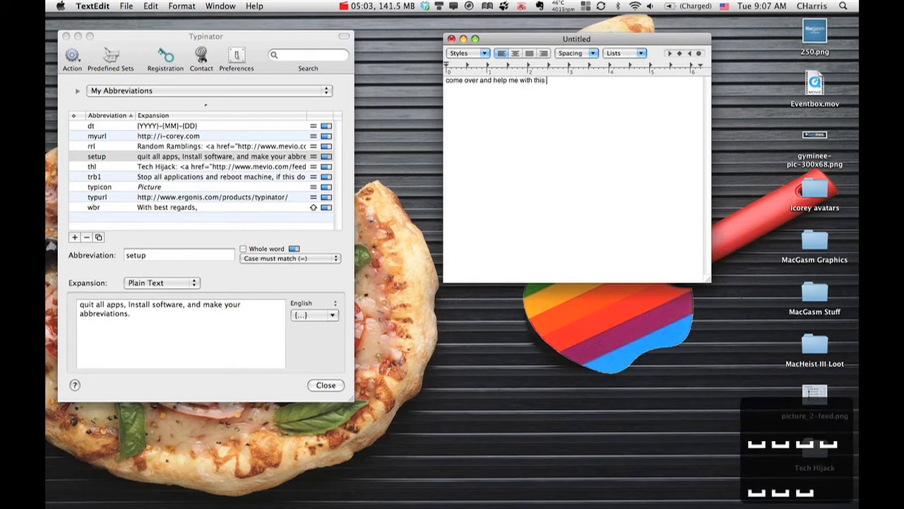
{"action": "type", "text": "setup"}
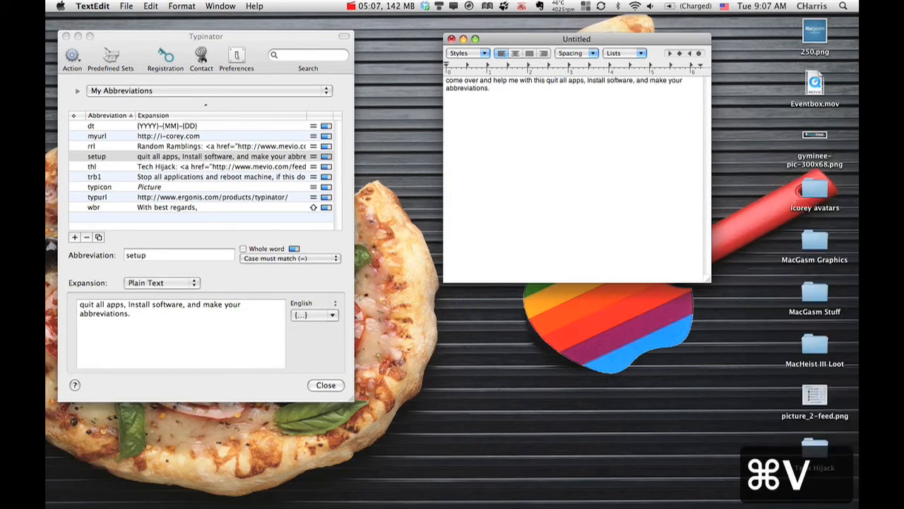
Step: Change the abbreviation back to setup1 in Typinator and clear the TextEdit document
{"action": "left_click", "coordinate": [194, 257]}
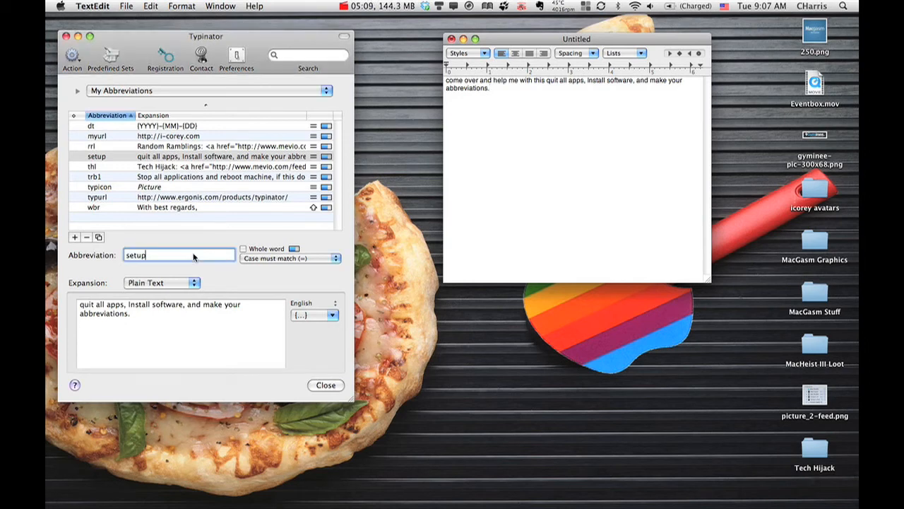
{"action": "type", "text": "1"}
{"action": "left_click", "coordinate": [516, 117]}
{"action": "key", "text": "cmd+a"}
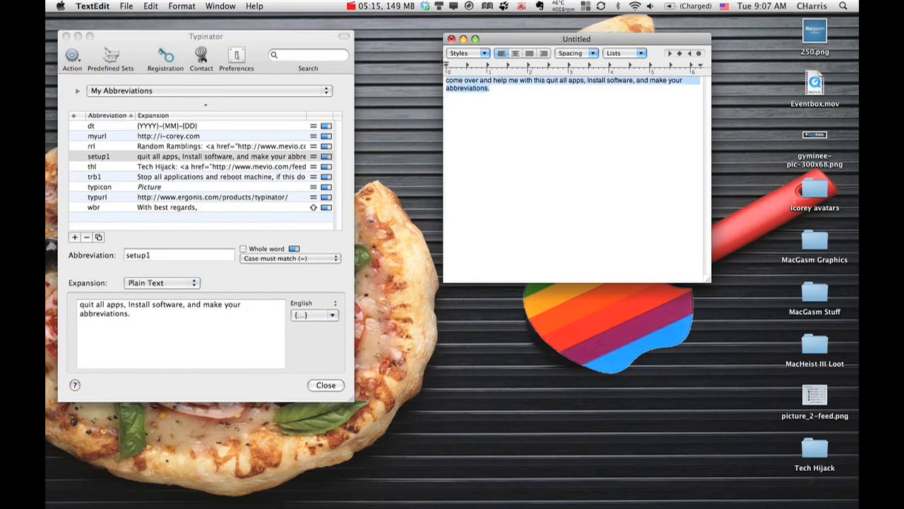
{"action": "key", "text": "BackSpace"}
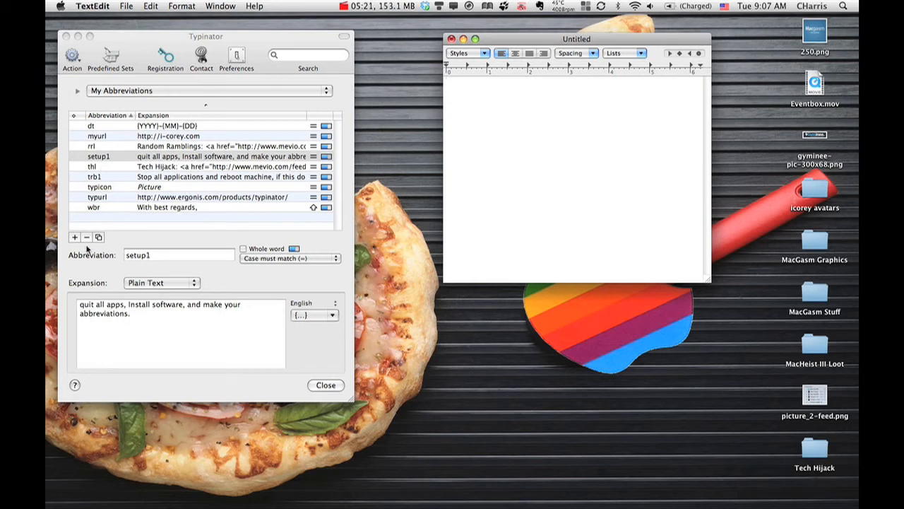
Step: Examine the case-matching choices, the expansion placeholders and the language list for the setup1 entry
{"action": "left_click", "coordinate": [337, 258]}
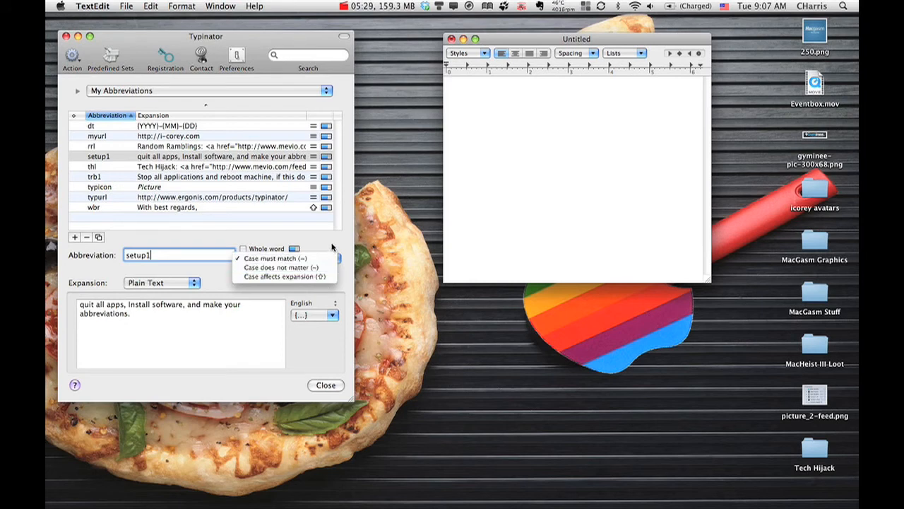
{"action": "left_click", "coordinate": [332, 248]}
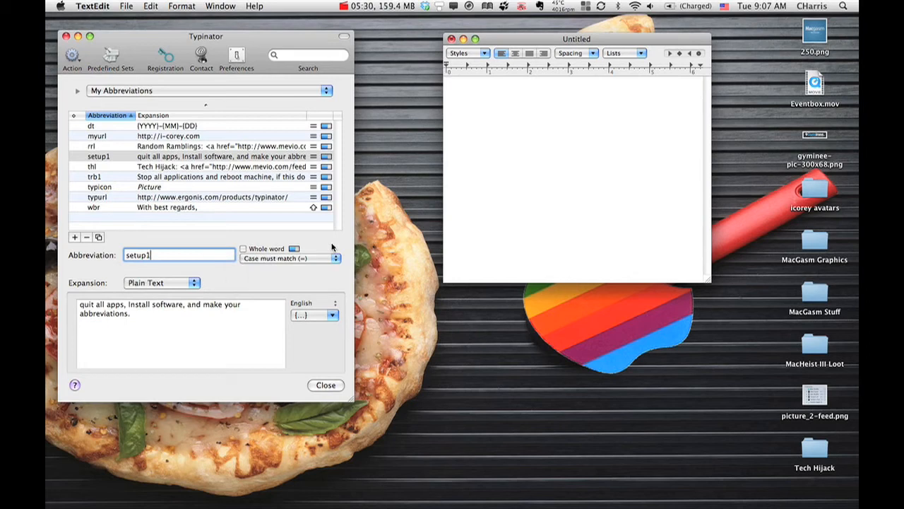
{"action": "left_click", "coordinate": [334, 316]}
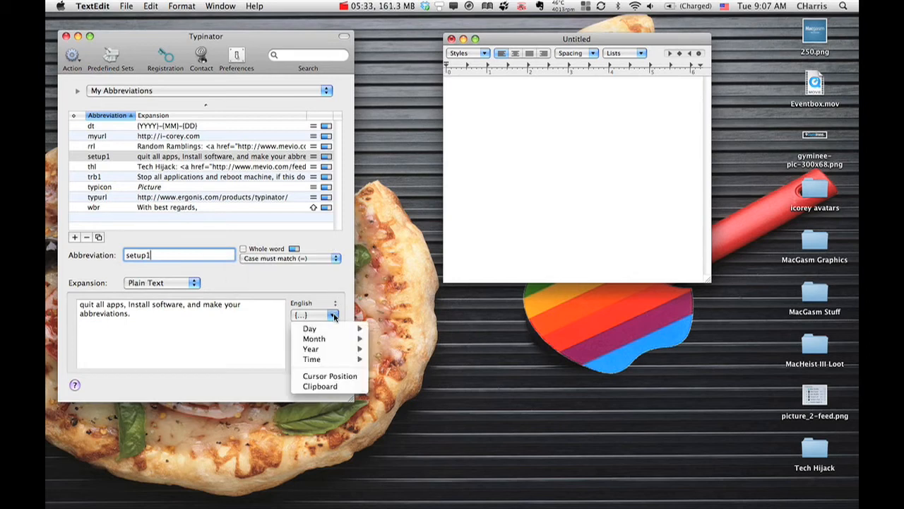
{"action": "left_click", "coordinate": [336, 307]}
{"action": "left_click", "coordinate": [335, 307]}
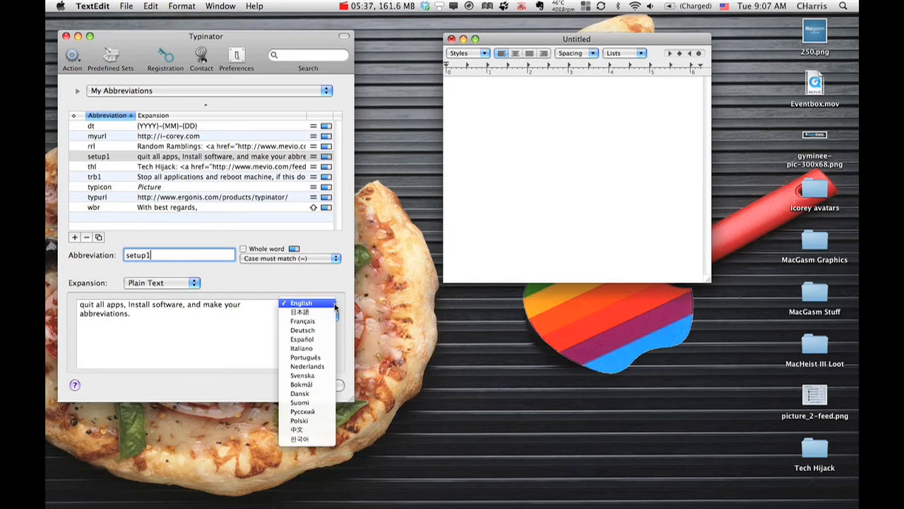
{"action": "left_click", "coordinate": [335, 307]}
{"action": "left_click", "coordinate": [332, 315]}
{"action": "mouse_move", "coordinate": [322, 343]}
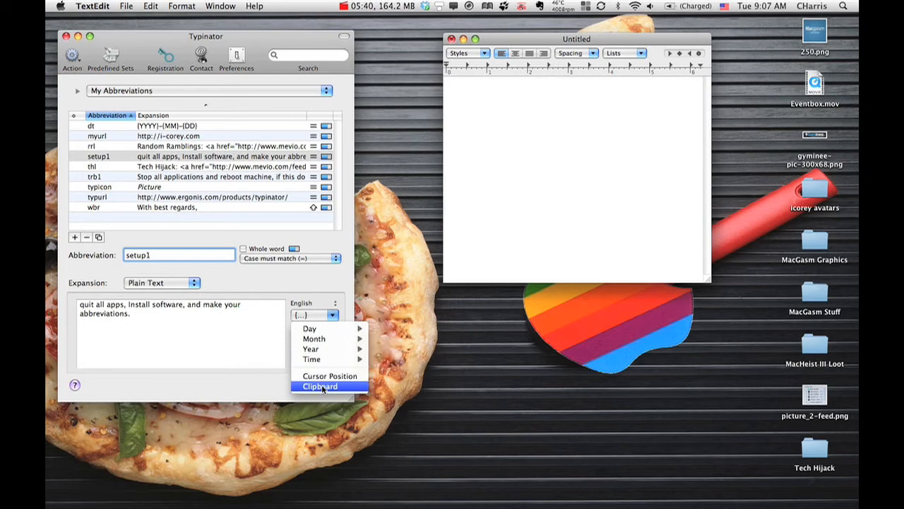
{"action": "left_click", "coordinate": [196, 324]}
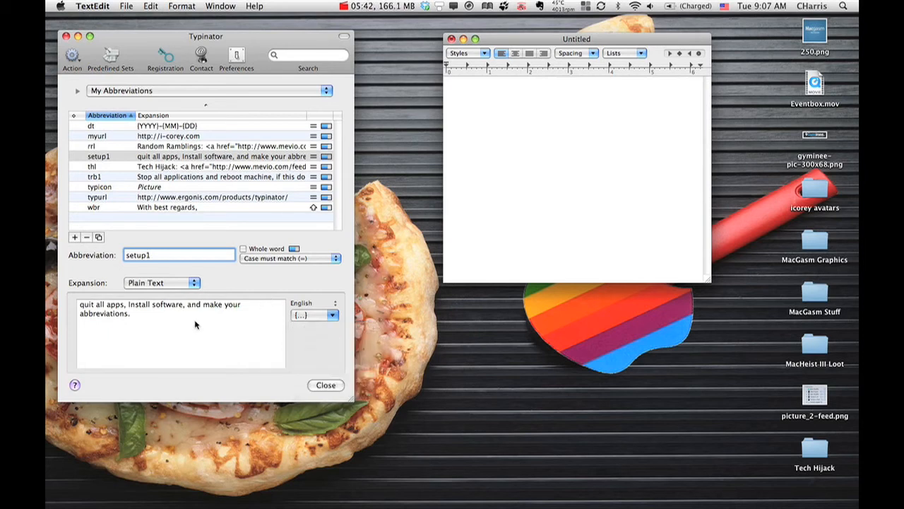
{"action": "left_click", "coordinate": [151, 312]}
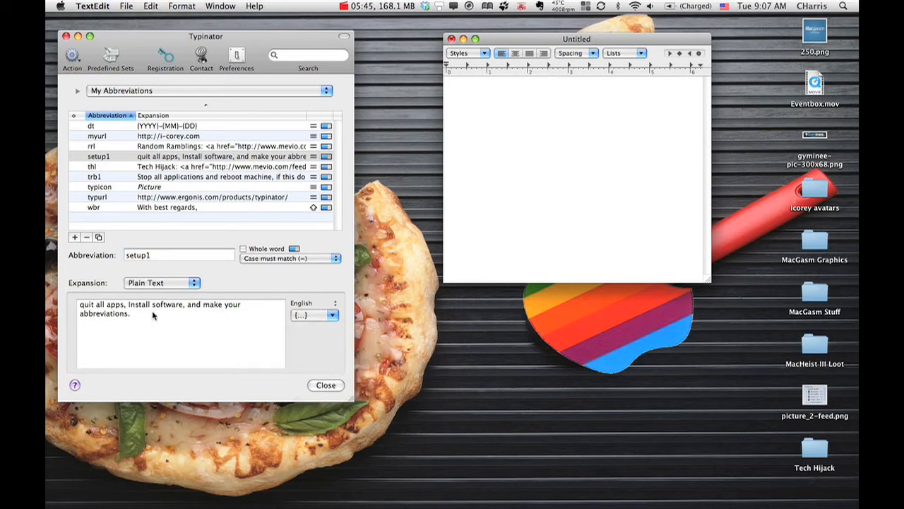
Step: Expand setup1 once more in the TextEdit document and delete the resulting text
{"action": "left_click", "coordinate": [542, 188]}
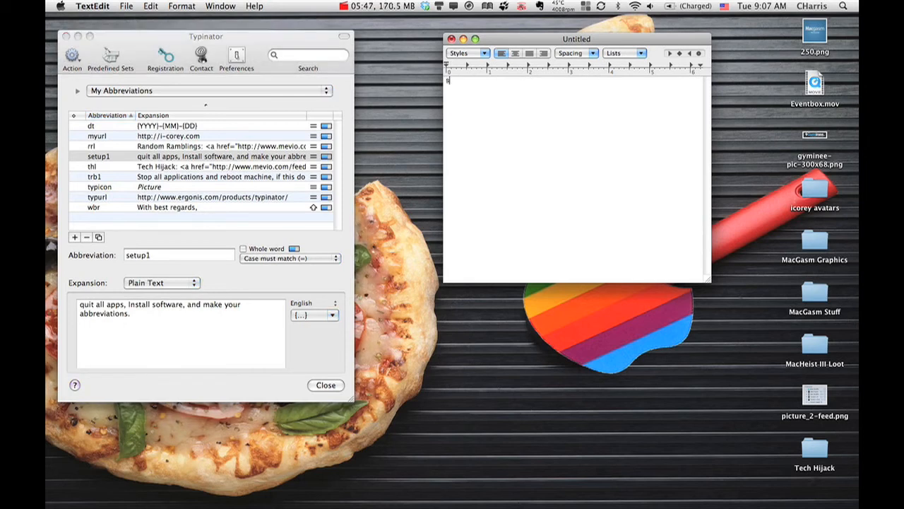
{"action": "type", "text": "setup1"}
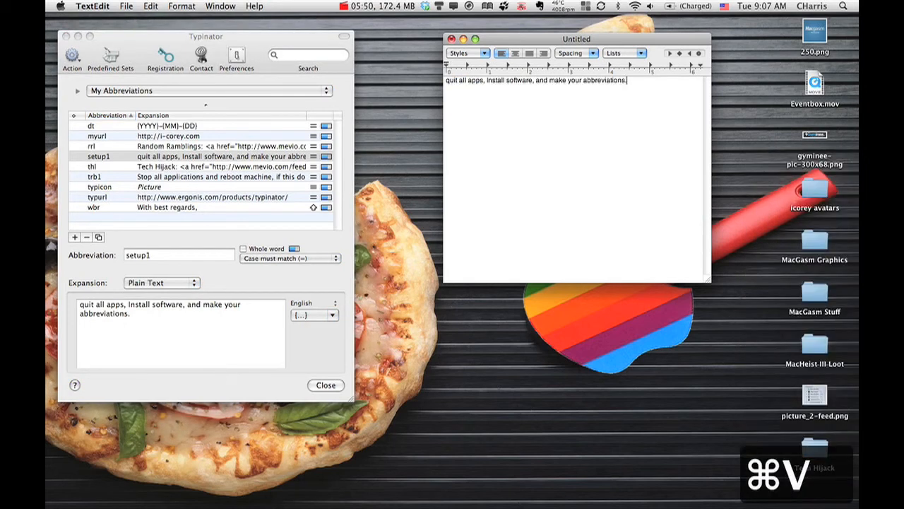
{"action": "key", "text": "super+a"}
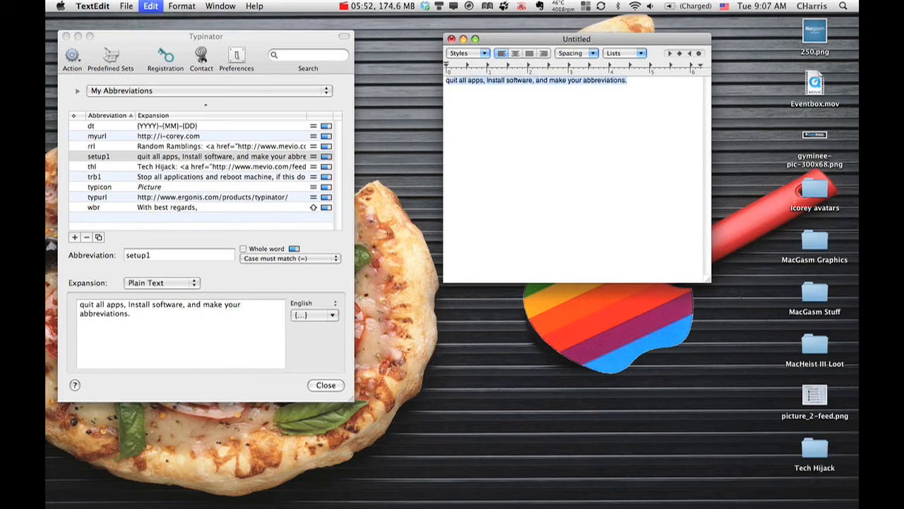
{"action": "key", "text": "BackSpace"}
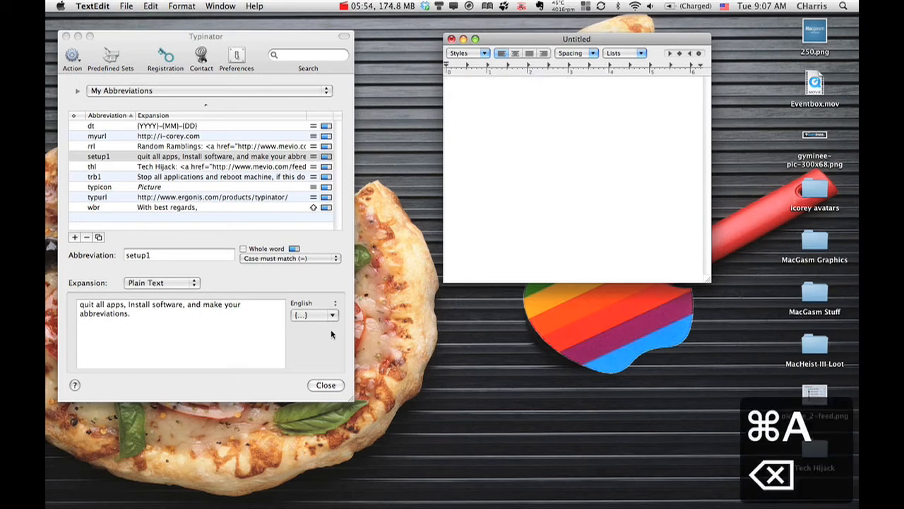
Step: Add a blank line and a Cursor Position marker after the text of the setup1 expansion
{"action": "left_click", "coordinate": [101, 322]}
{"action": "key", "text": "Return"}
{"action": "key", "text": "Return"}
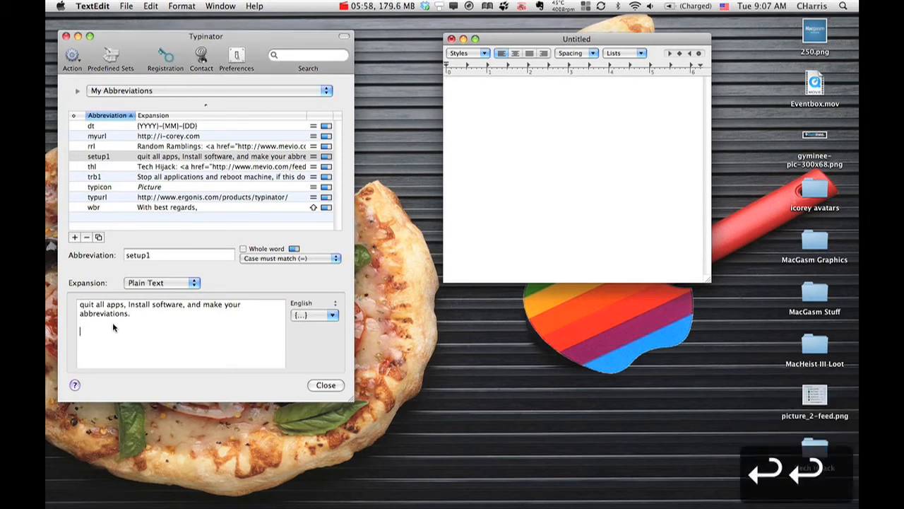
{"action": "left_click", "coordinate": [332, 315]}
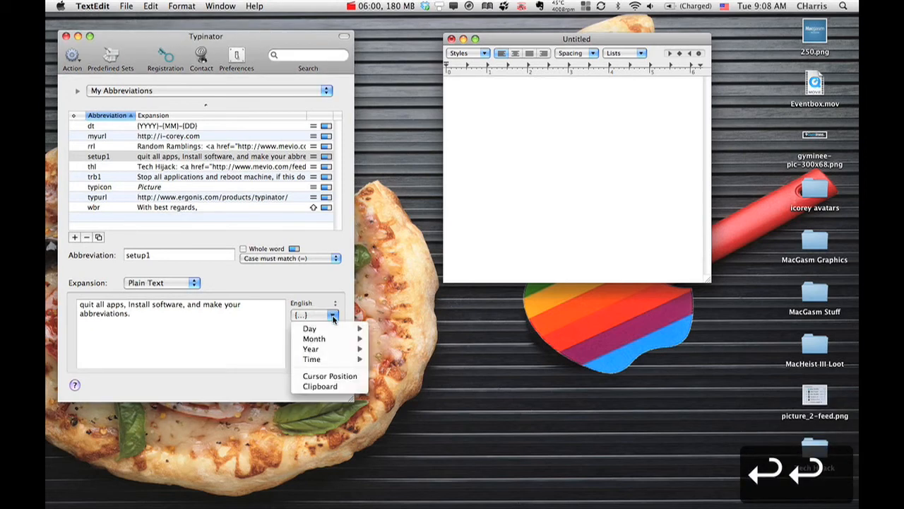
{"action": "left_click", "coordinate": [322, 376]}
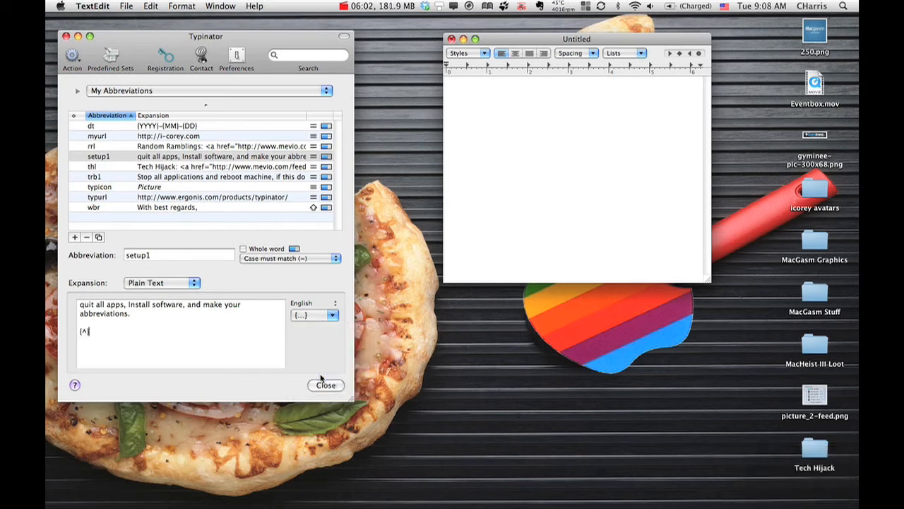
Step: Expand setup1 in TextEdit, expand wbr at the resulting cursor position, and clear the document
{"action": "left_click", "coordinate": [496, 123]}
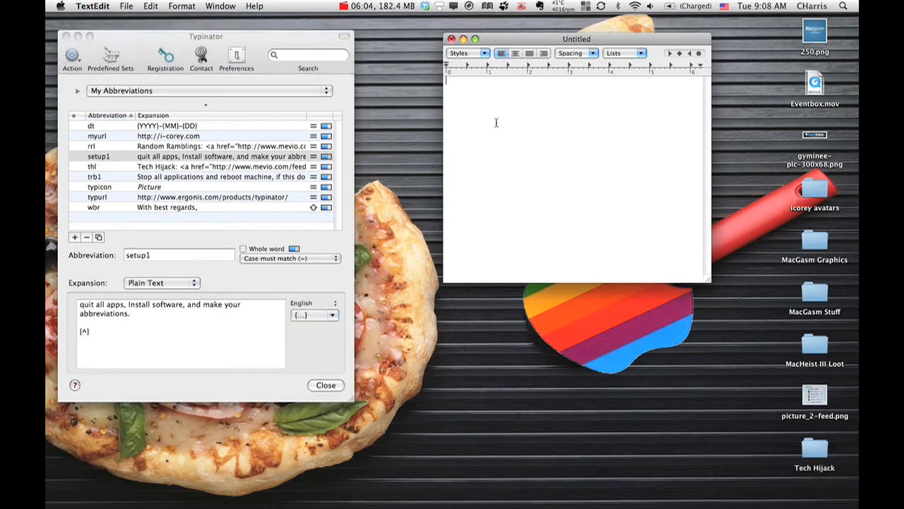
{"action": "type", "text": "setup1"}
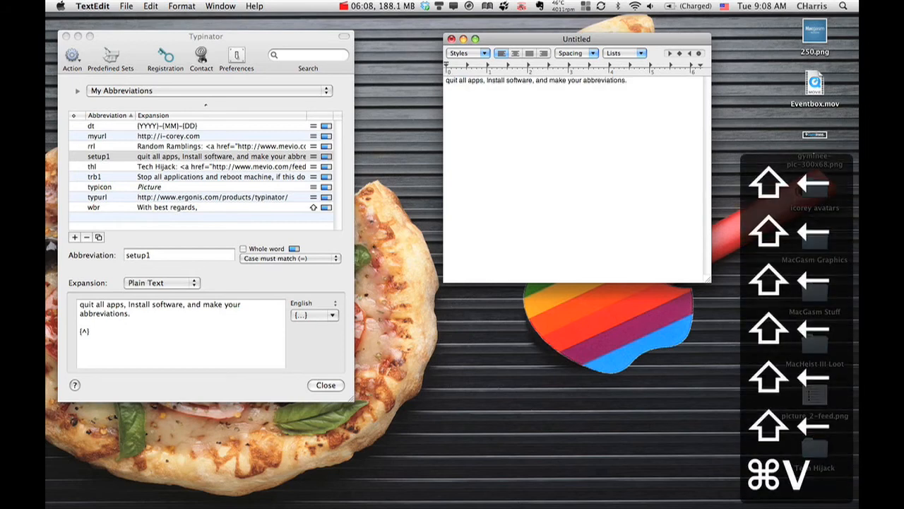
{"action": "type", "text": "wbr"}
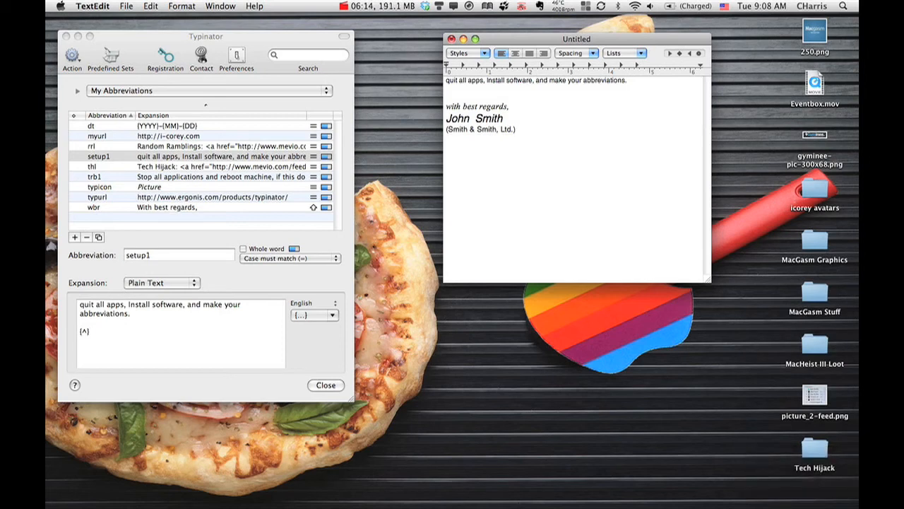
{"action": "key", "text": "super+a"}
{"action": "key", "text": "BackSpace"}
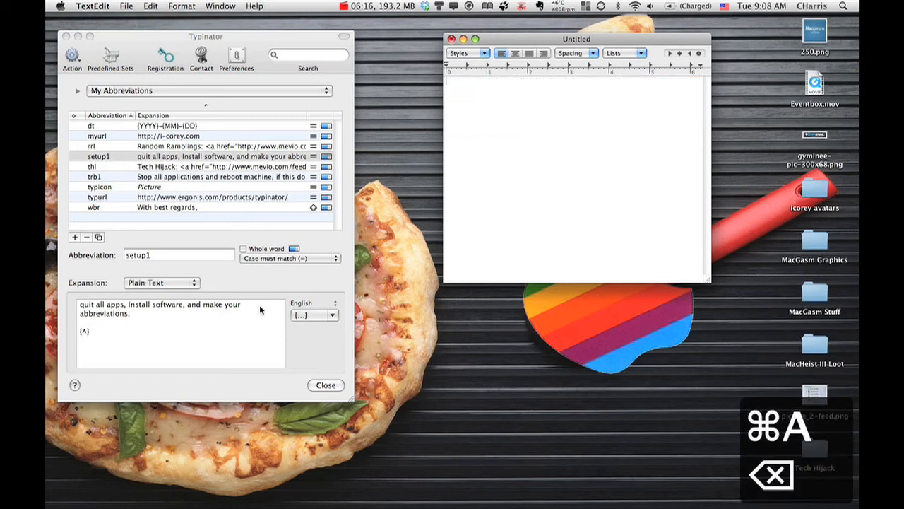
Step: Review the date, time, cursor and clipboard placeholders available for the setup1 expansion
{"action": "left_click", "coordinate": [332, 315]}
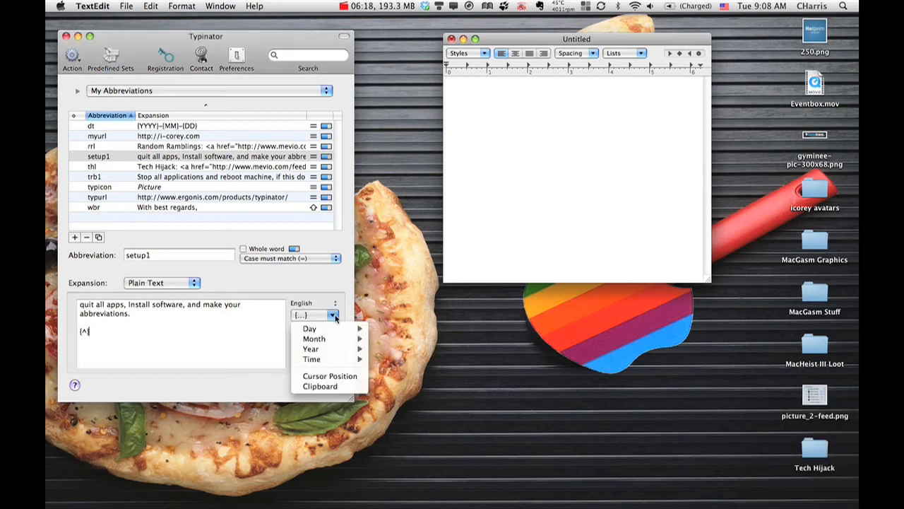
{"action": "mouse_move", "coordinate": [332, 361]}
{"action": "left_click", "coordinate": [242, 345]}
Step: Switch to Firefox, look through the Typinator product page on the ergonis site, and minimize the browser window
{"action": "mouse_move", "coordinate": [47, 361]}
{"action": "left_click", "coordinate": [61, 456]}
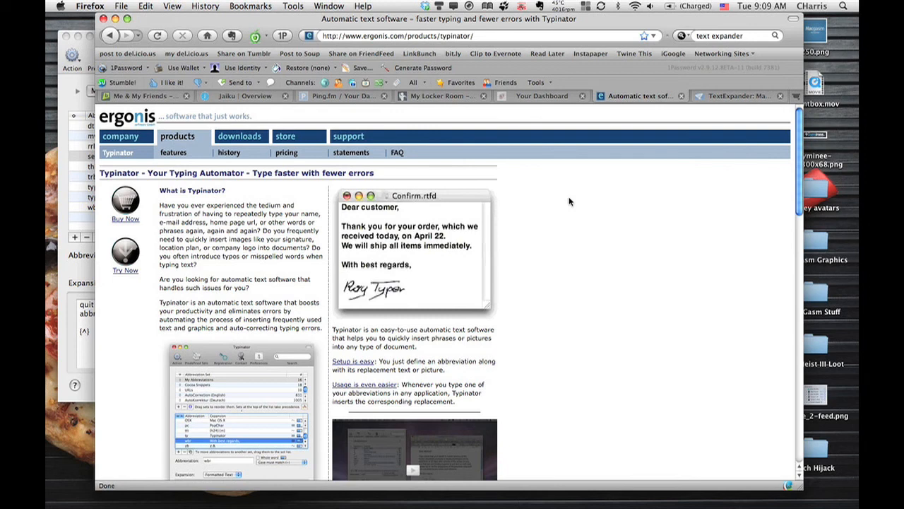
{"action": "scroll", "coordinate": [569, 201], "scroll_direction": "down", "scroll_amount": 5}
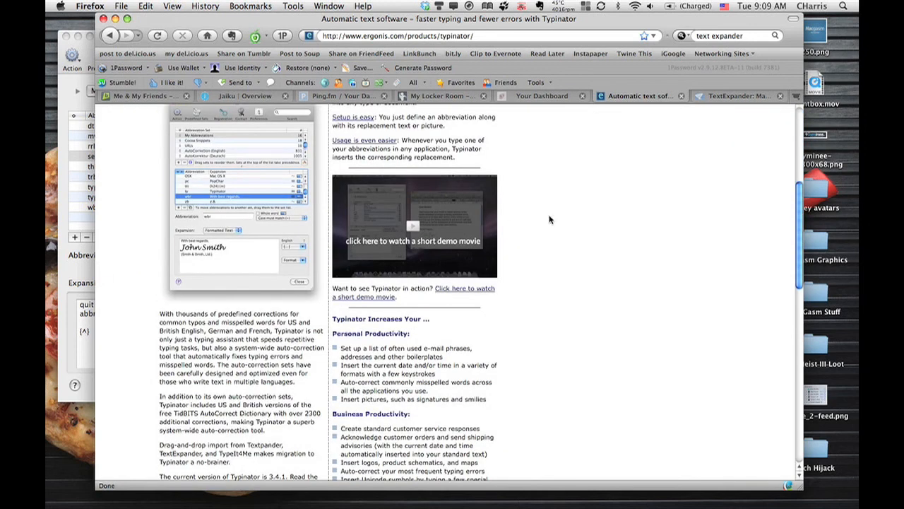
{"action": "scroll", "coordinate": [551, 219], "scroll_direction": "down", "scroll_amount": 10}
{"action": "scroll", "coordinate": [550, 220], "scroll_direction": "up", "scroll_amount": 15}
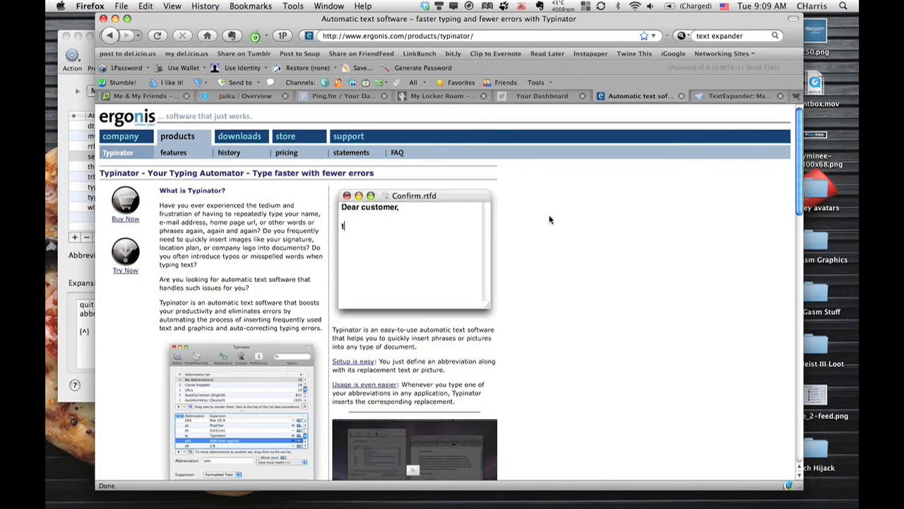
{"action": "left_click", "coordinate": [115, 19]}
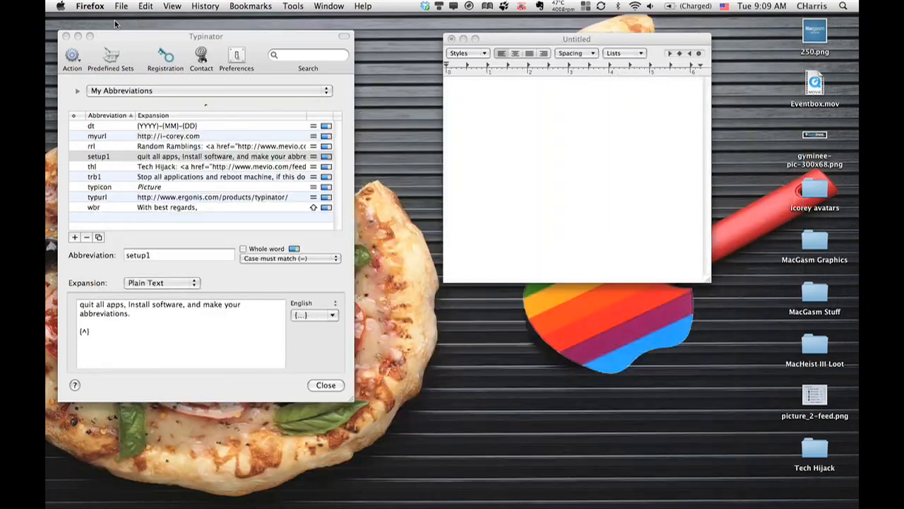